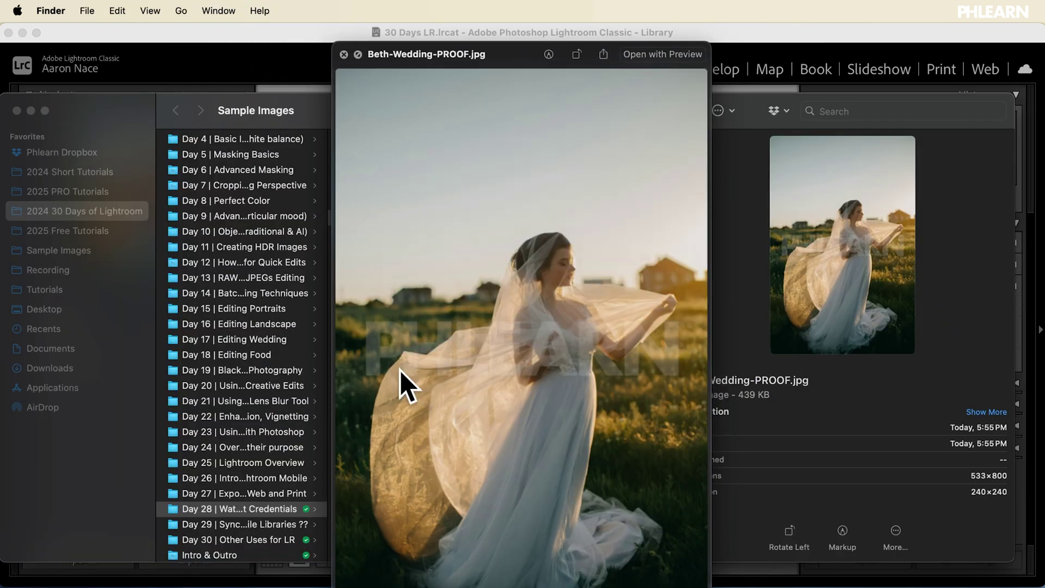
Step: Close the proof preview, start exporting the wedding photo from Lightroom Classic with watermarking enabled, and open the watermark editor
key("space")
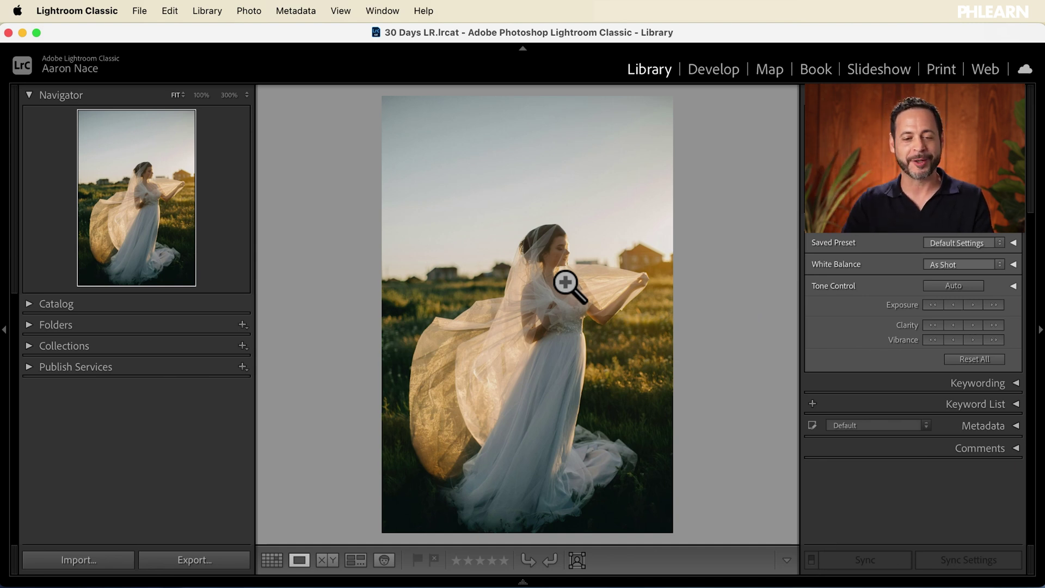
left_click(139, 12)
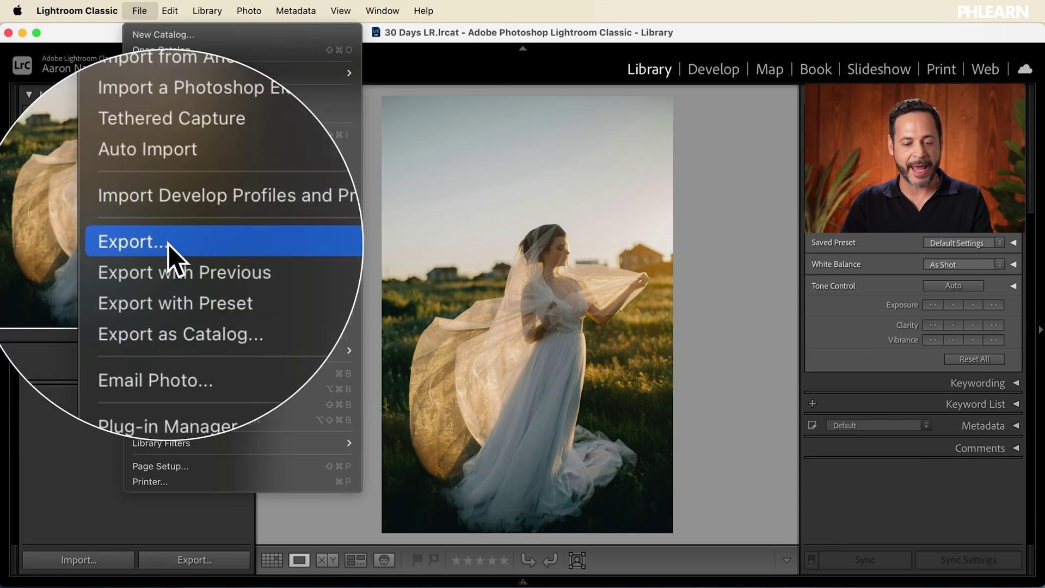
left_click(168, 243)
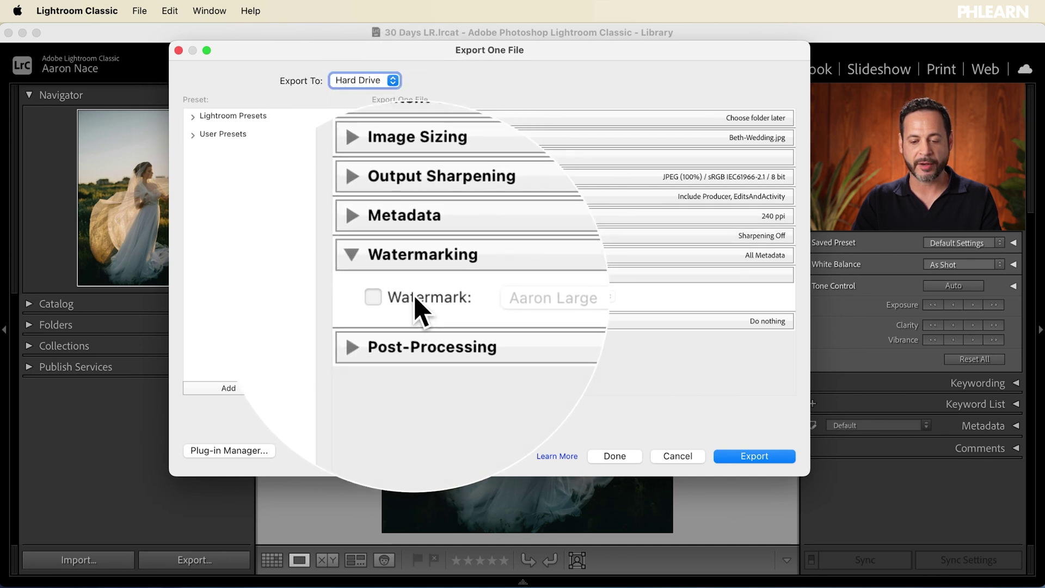
left_click(496, 308)
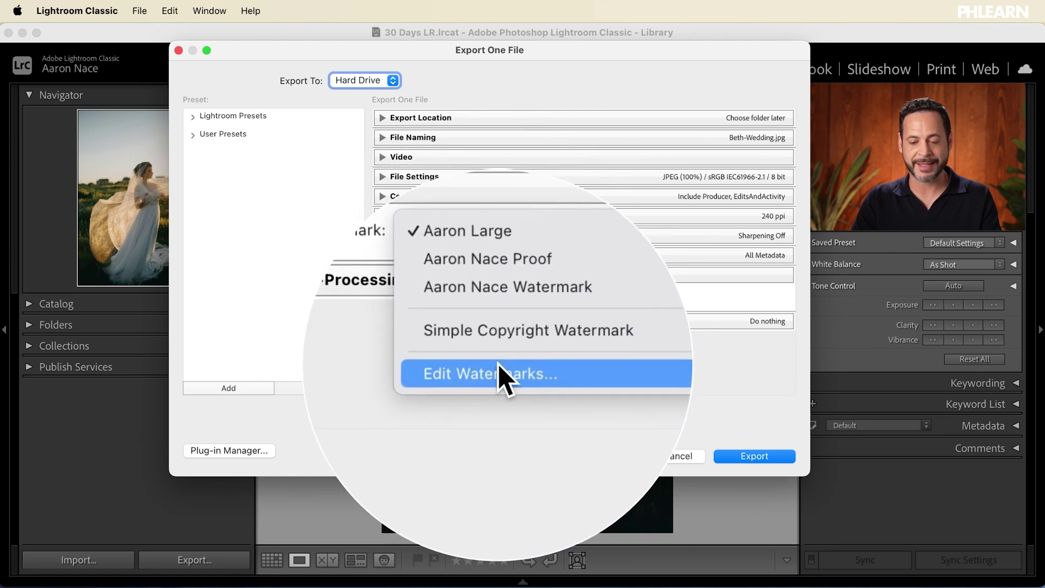
left_click(491, 372)
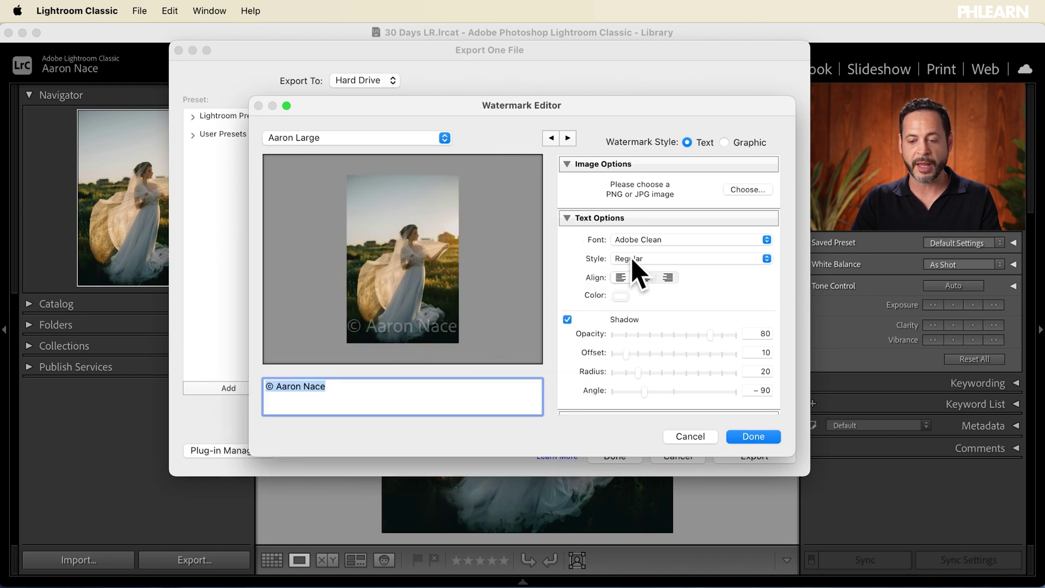
Step: Set the text watermark's opacity to 77 and its horizontal inset to -1
scroll(637, 272, "up", 1)
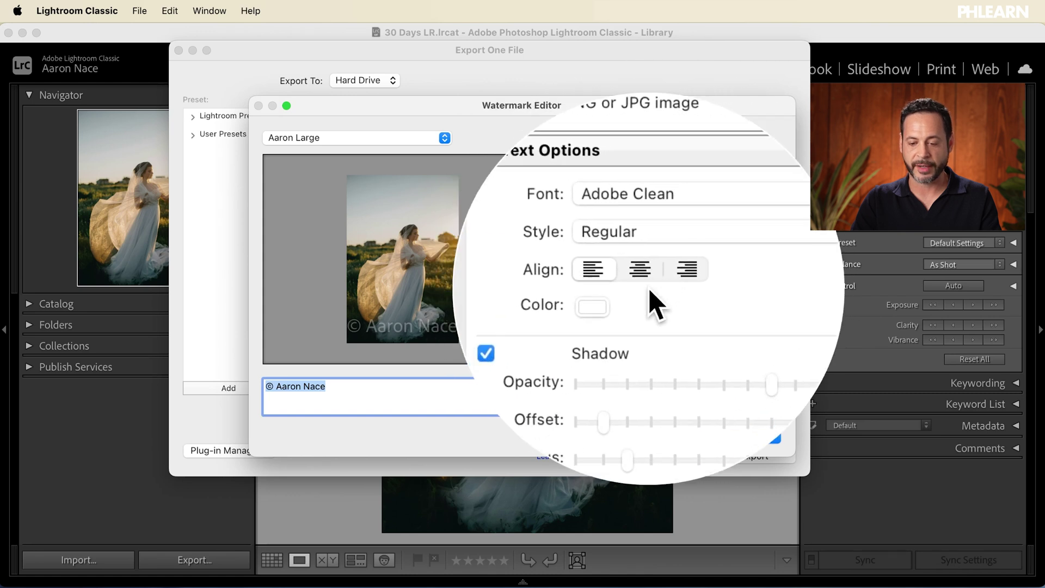
scroll(655, 336, "down", 5)
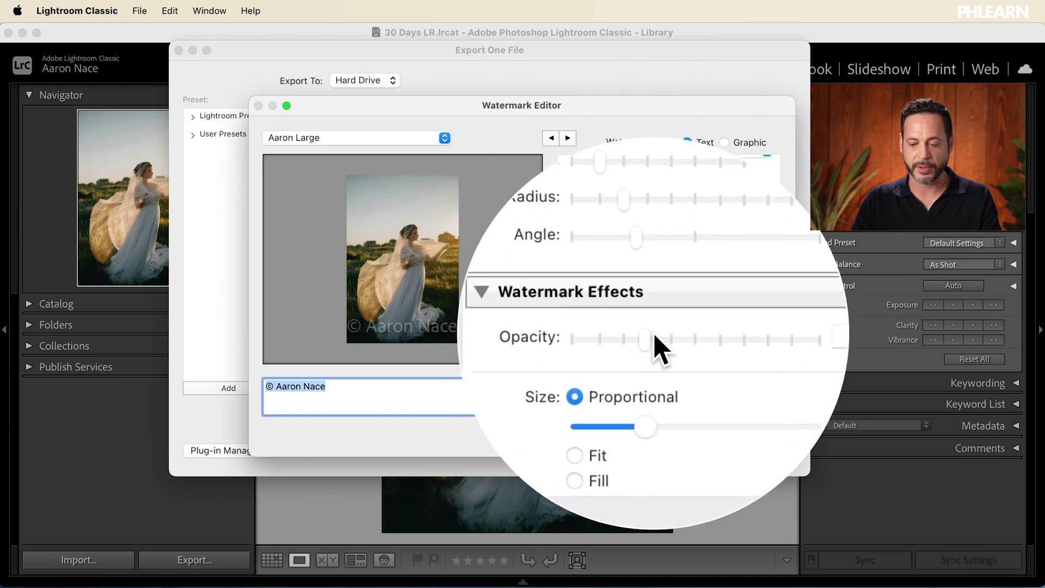
left_click_drag(652, 336, 711, 336)
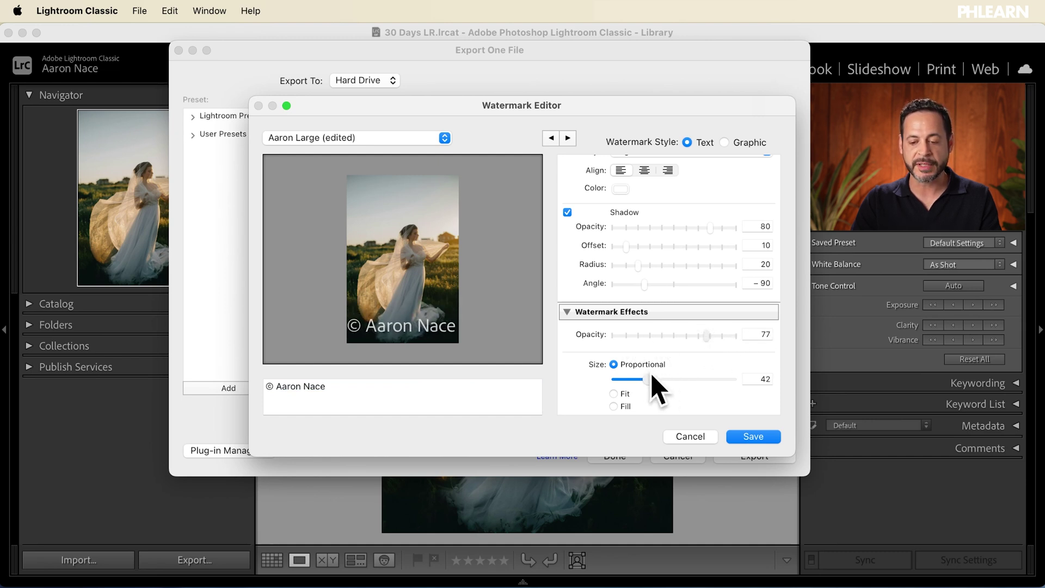
scroll(657, 386, "down", 5)
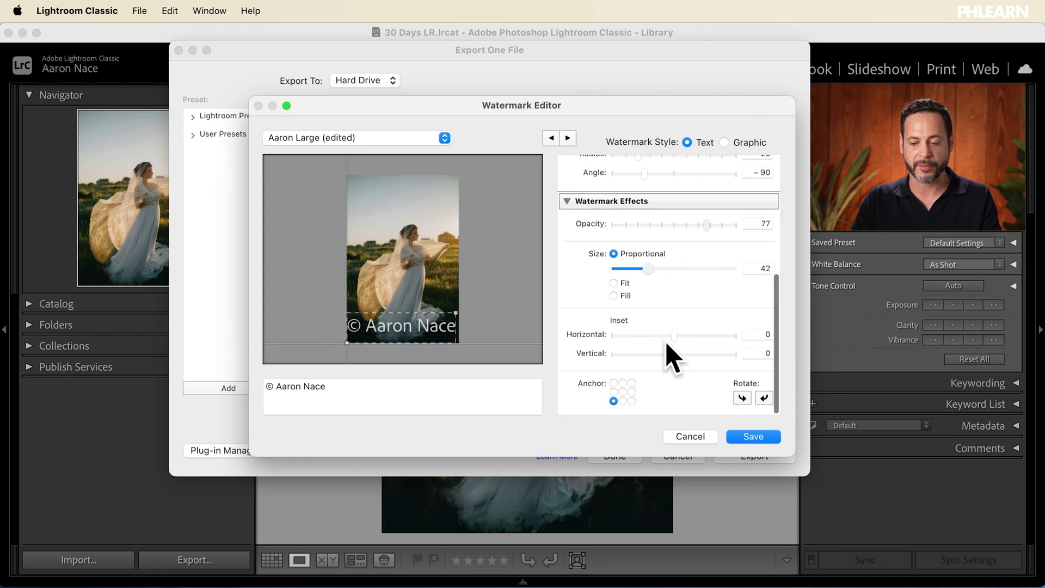
left_click_drag(670, 336, 671, 336)
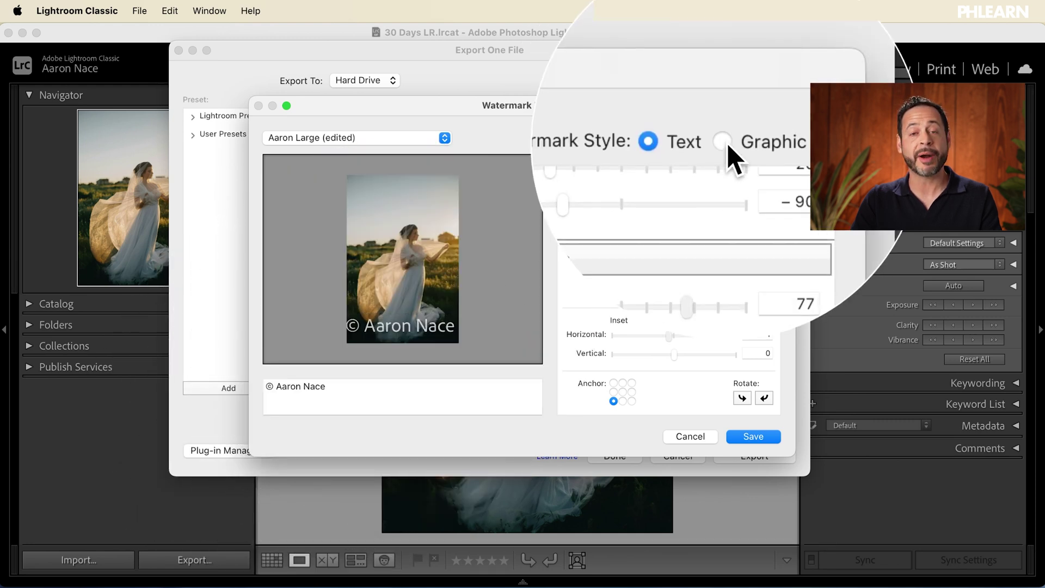
Step: Switch the watermark style to Graphic and load Phlearn White Transparent.png as its image
left_click(724, 141)
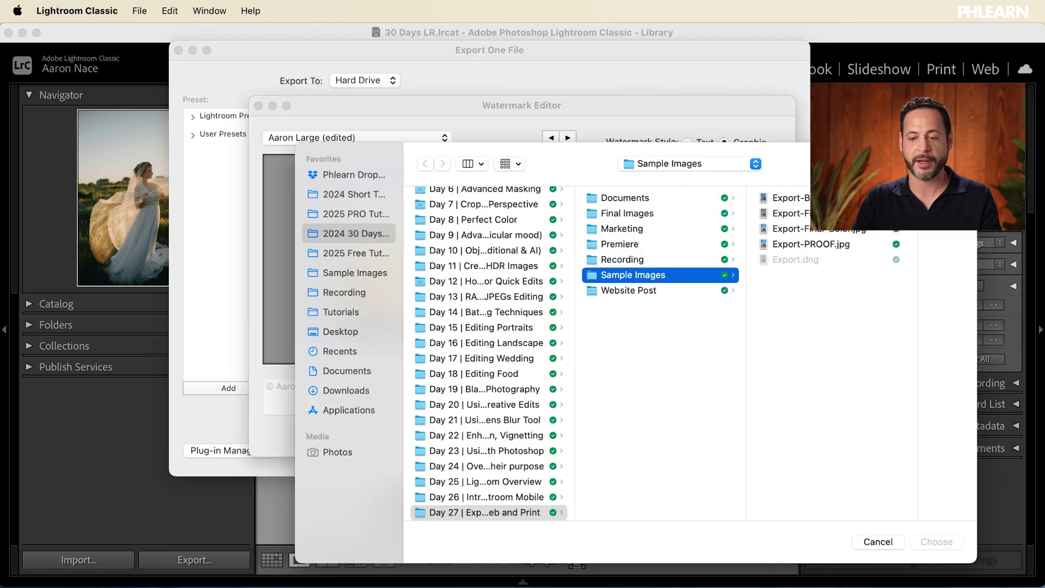
left_click_drag(642, 275, 680, 321)
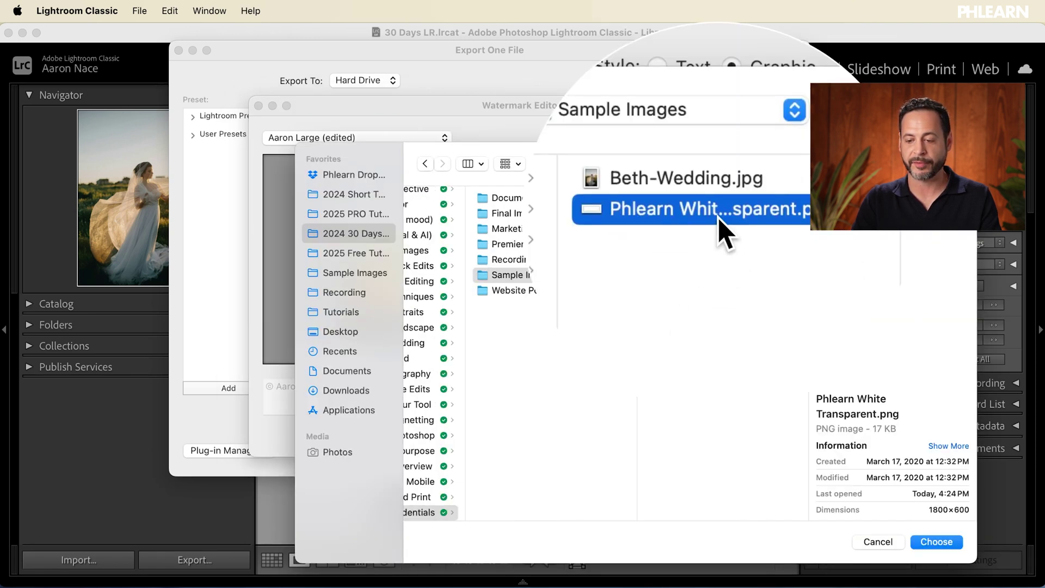
left_click(934, 542)
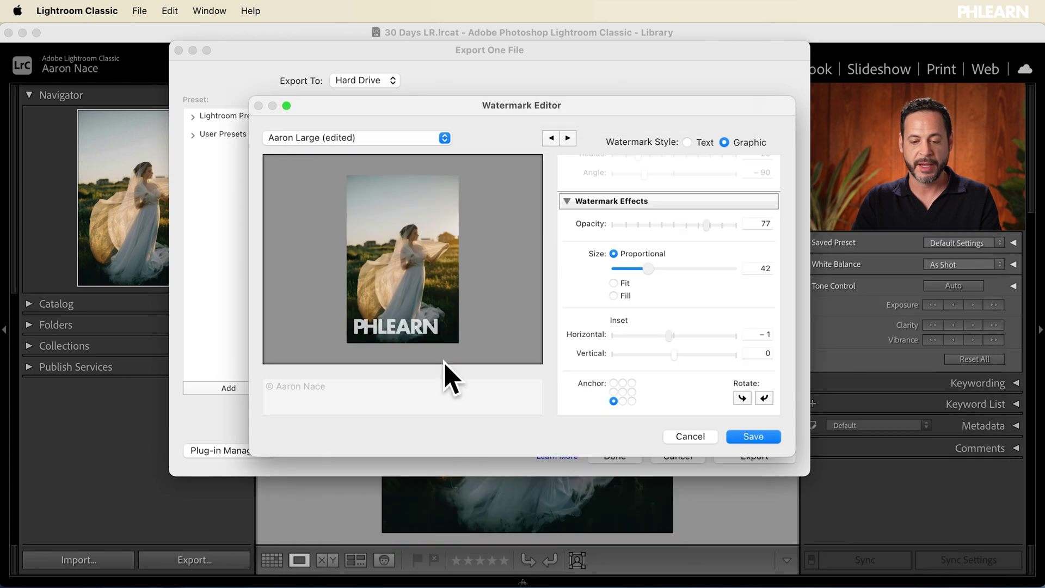
mouse_move(403, 336)
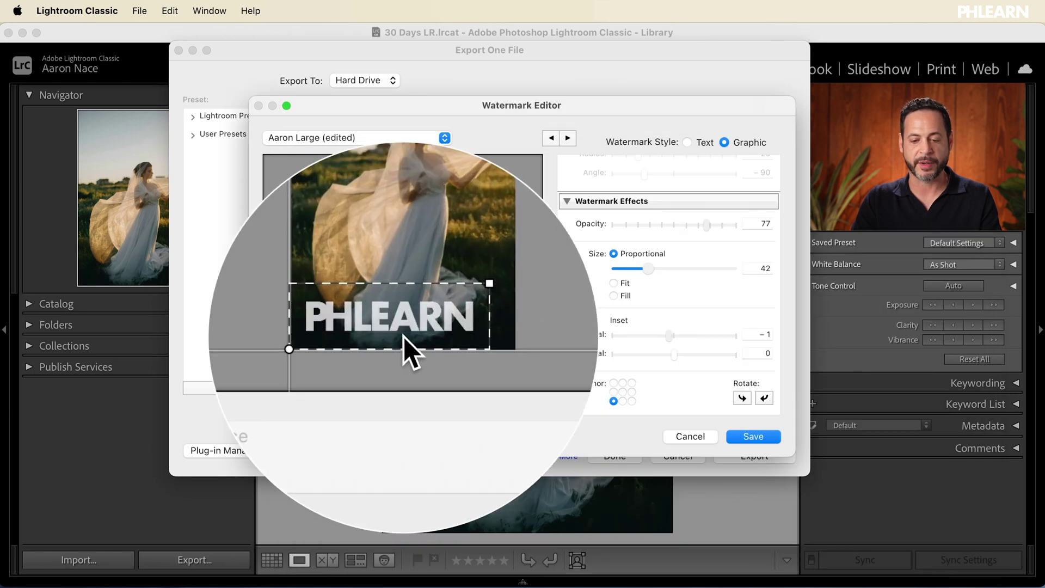
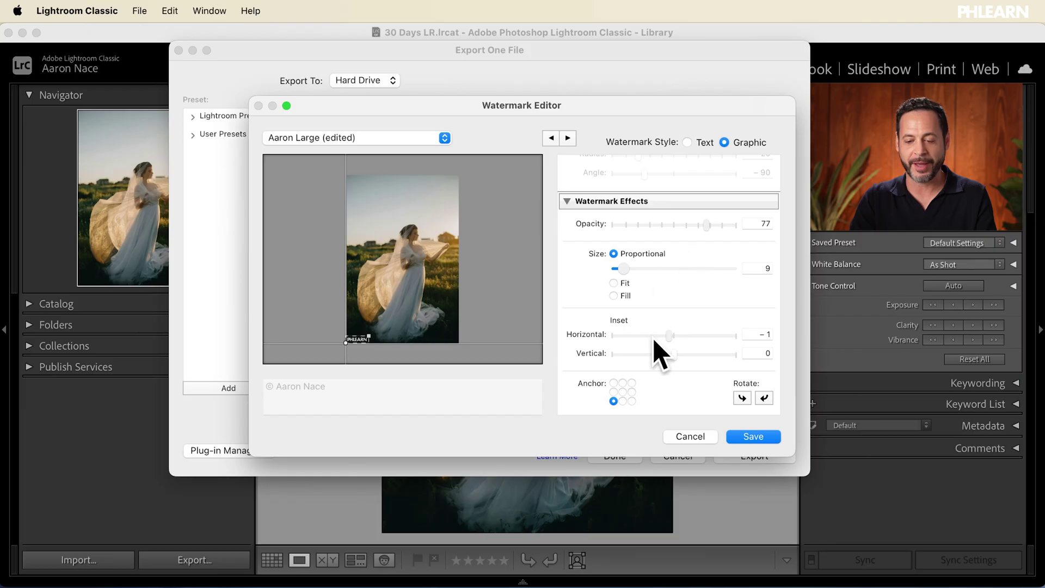
Step: Set the logo watermark's proportional size to 47, anchor it at the photo's centre and set its opacity to 13
scroll(639, 246, "up", 3)
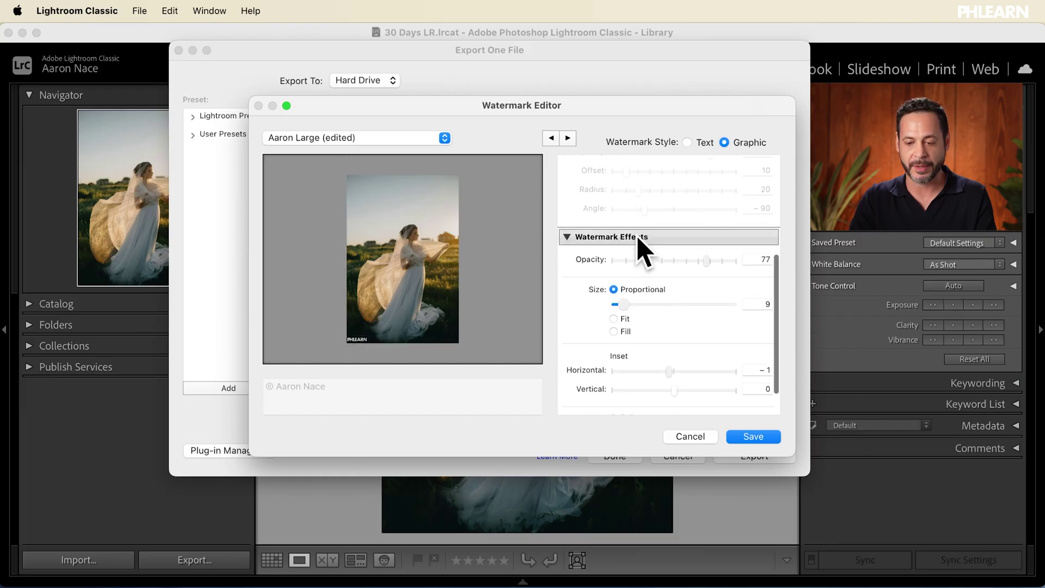
scroll(632, 275, "down", 3)
left_click_drag(623, 268, 657, 270)
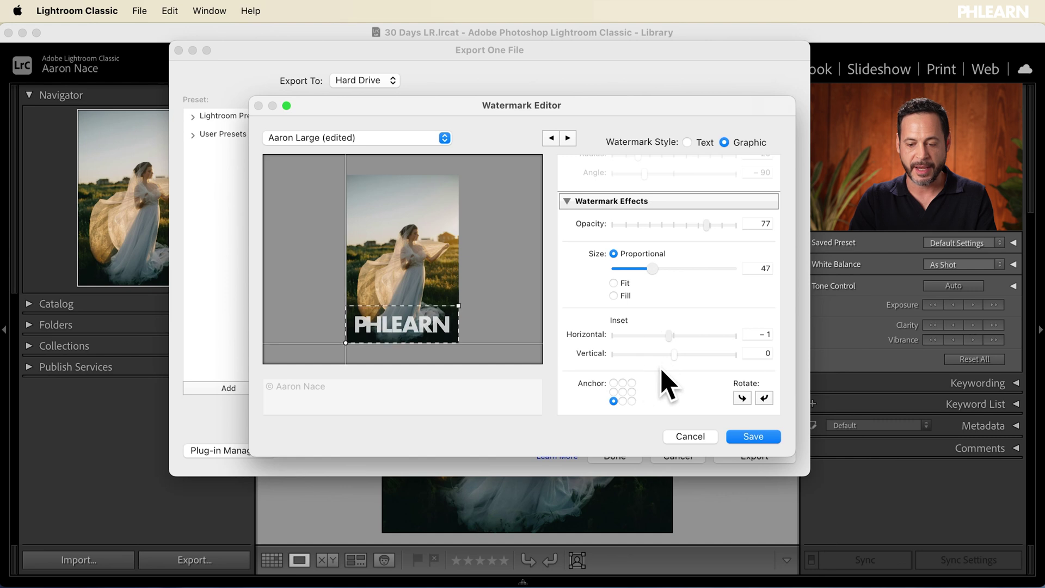
left_click(622, 391)
left_click_drag(678, 225, 646, 224)
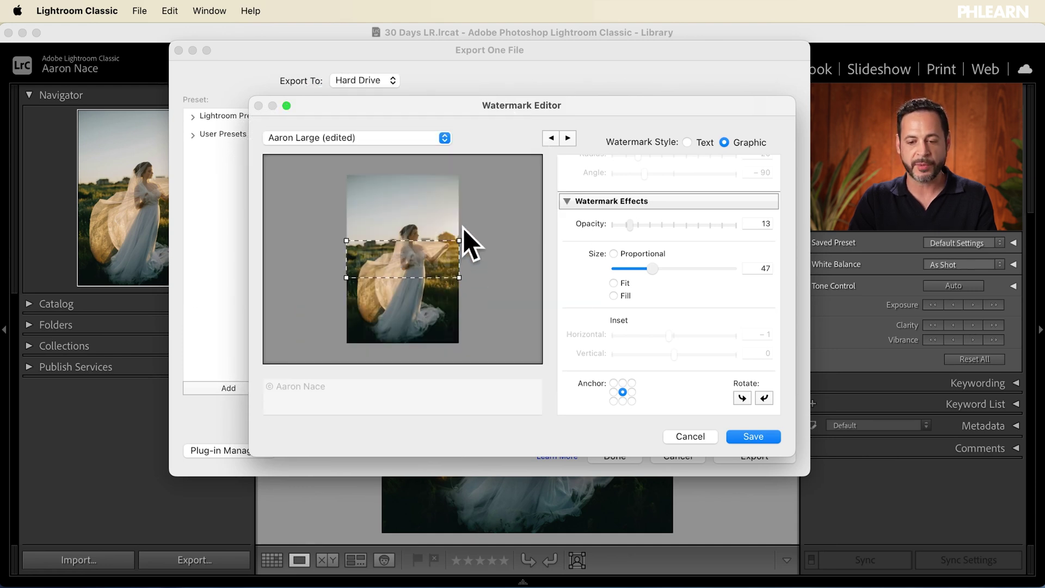
Step: Save the current watermark settings as a new preset named "Phlearn PROOF" and finish editing the watermark
left_click(444, 138)
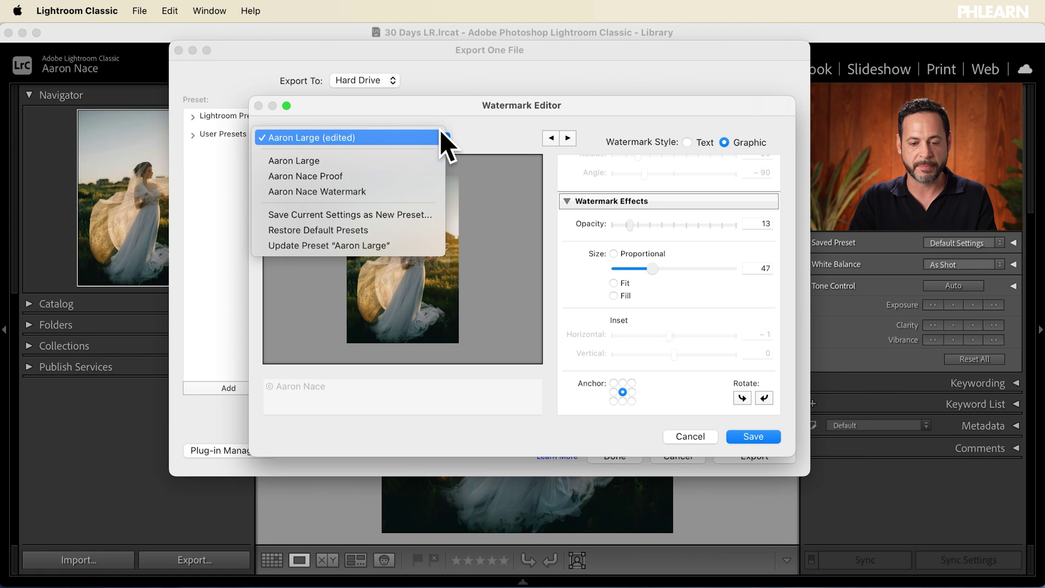
left_click(352, 230)
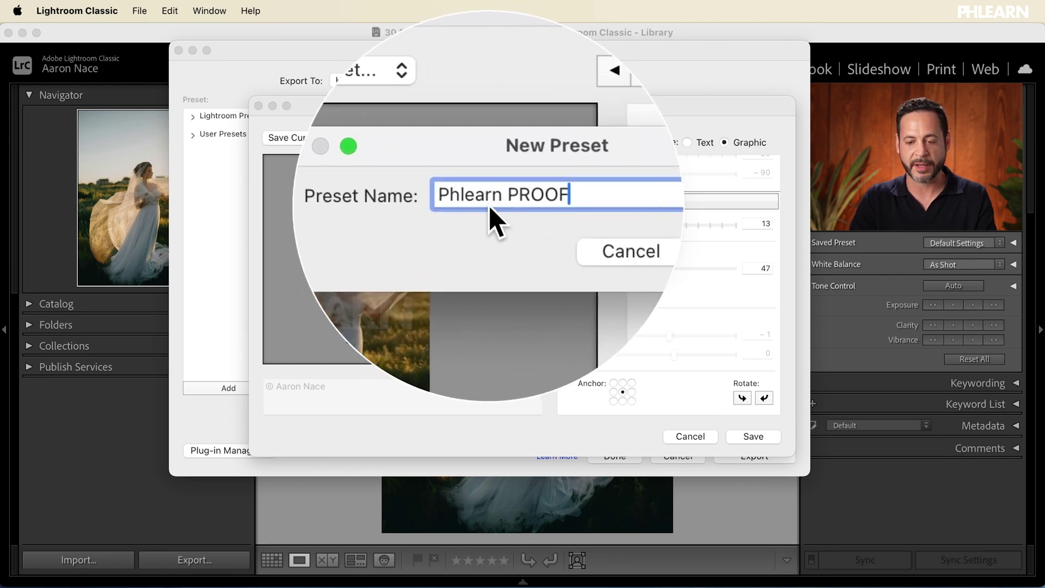
left_click(621, 227)
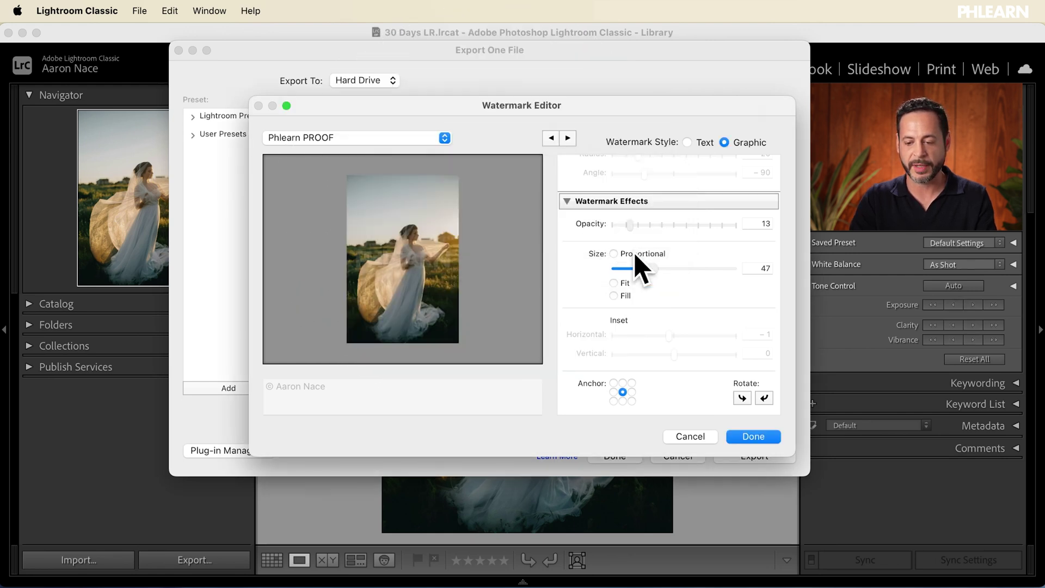
left_click(753, 437)
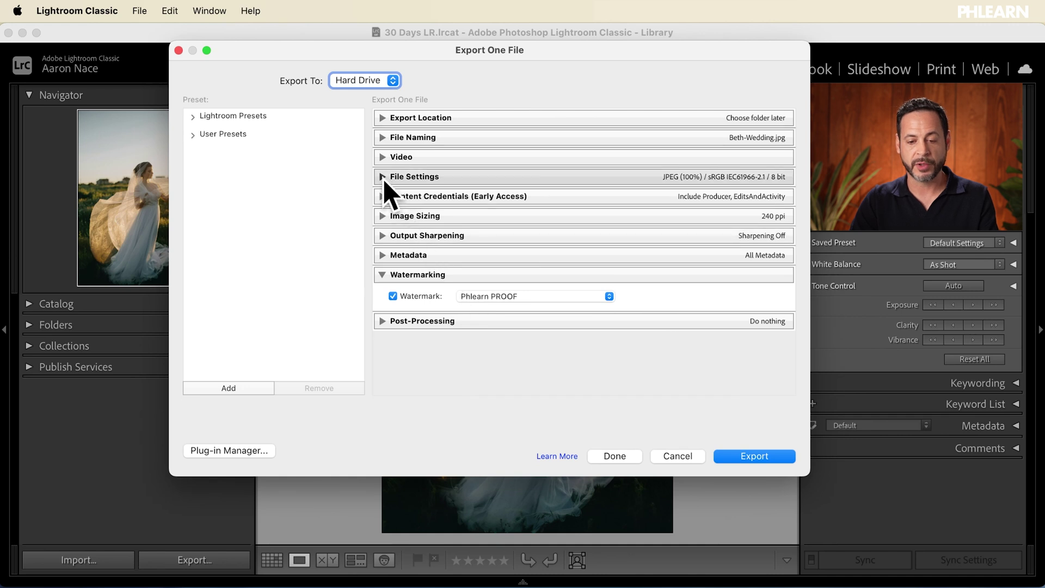
Step: Resize the export to fit 800 pixels on the long edge, and review the file settings and export location
left_click(382, 177)
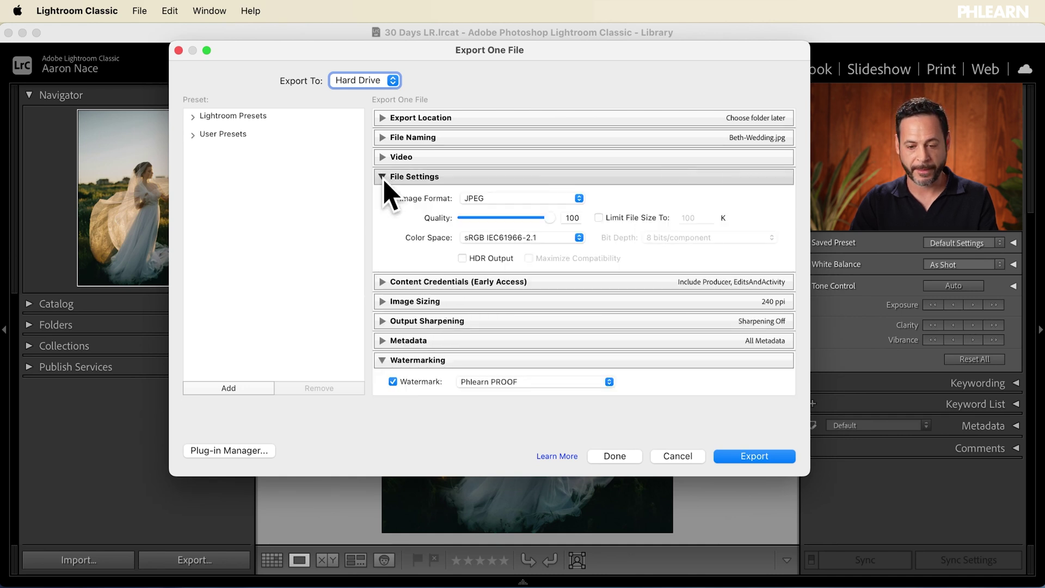
left_click(381, 303)
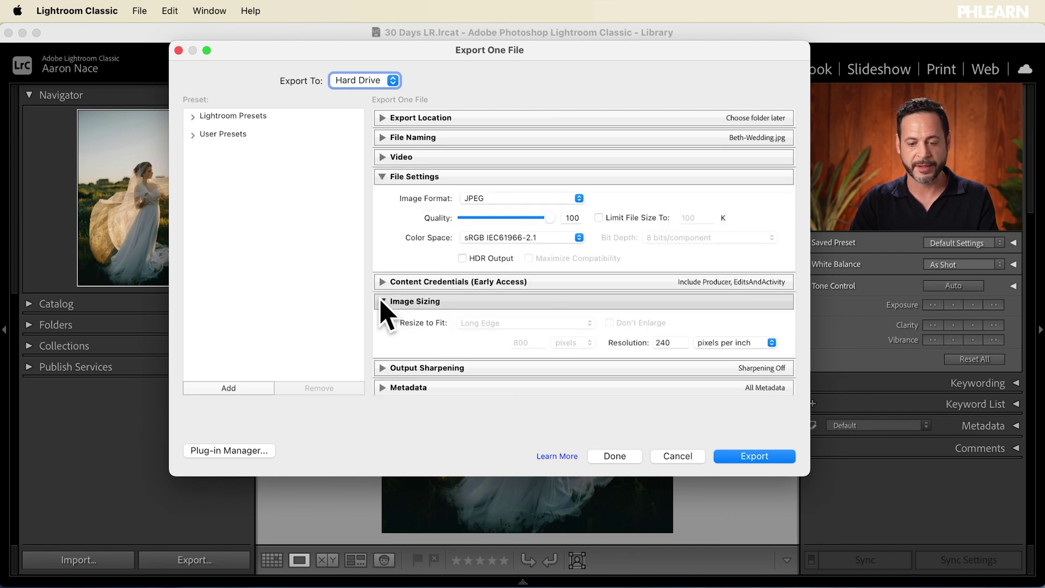
scroll(393, 233, "down", 2)
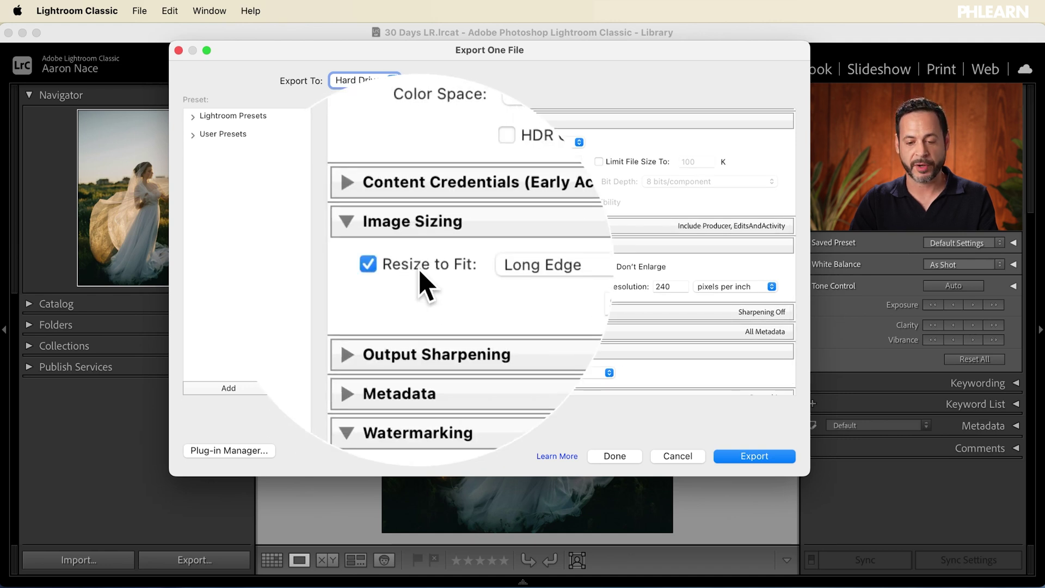
left_click(490, 269)
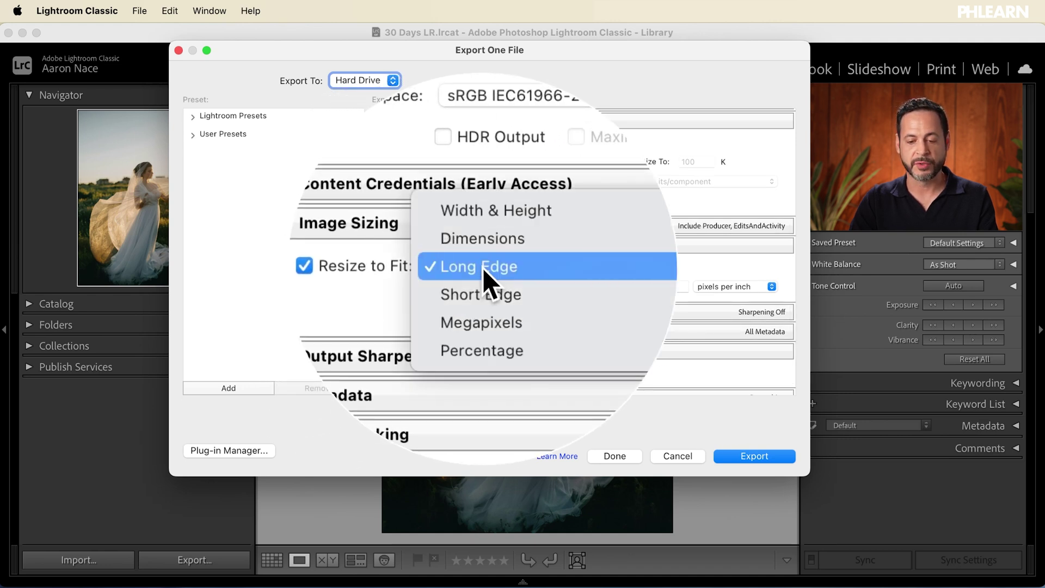
left_click(499, 270)
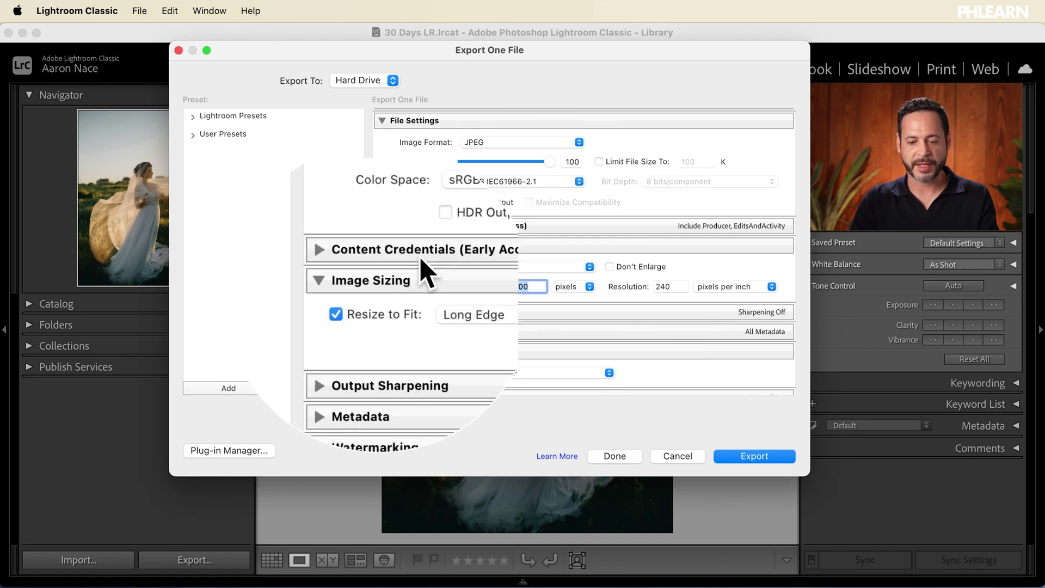
scroll(424, 285, "up", 3)
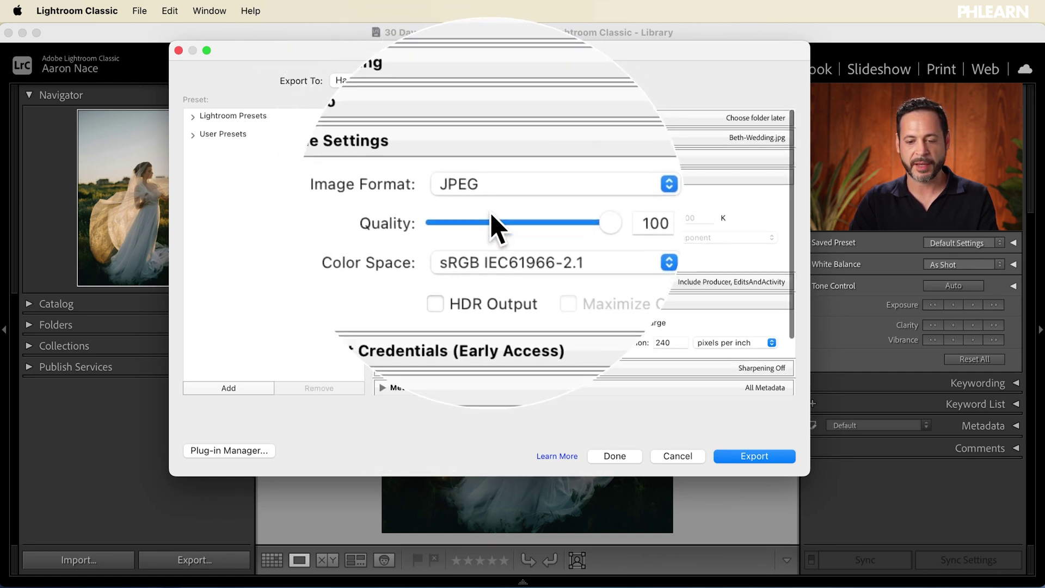
left_click(382, 177)
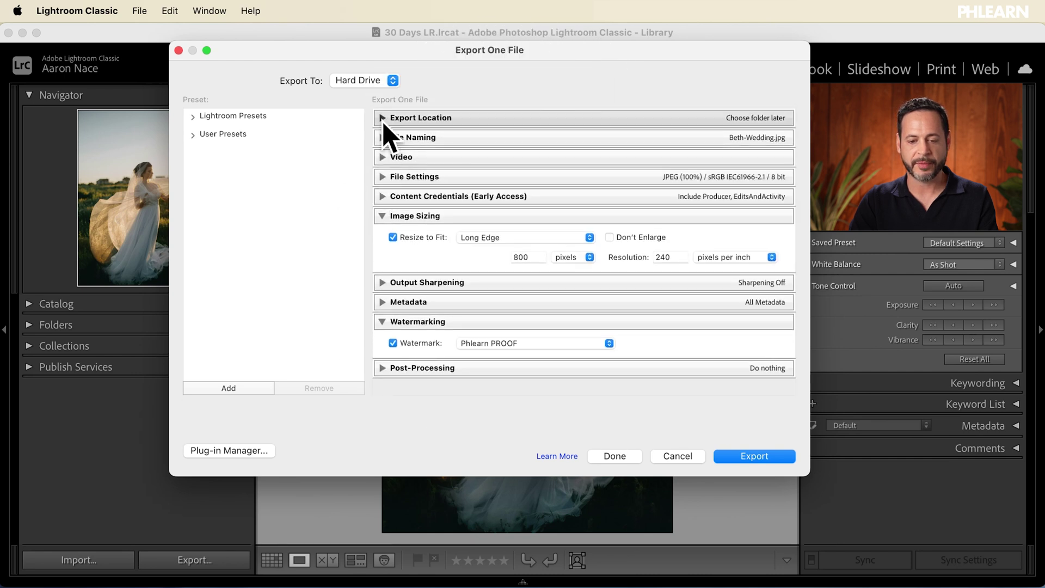
left_click(383, 121)
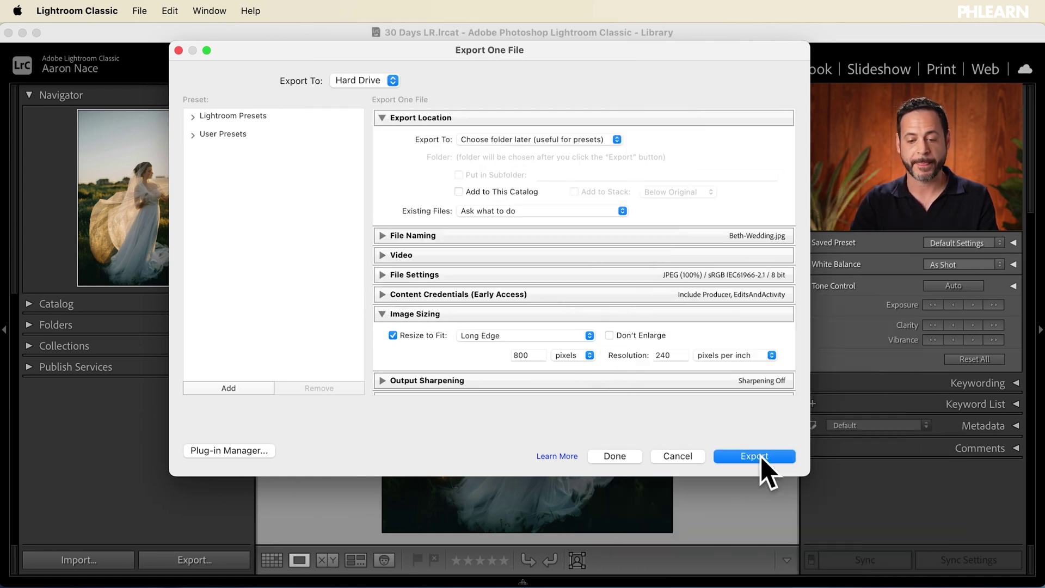
left_click(419, 118)
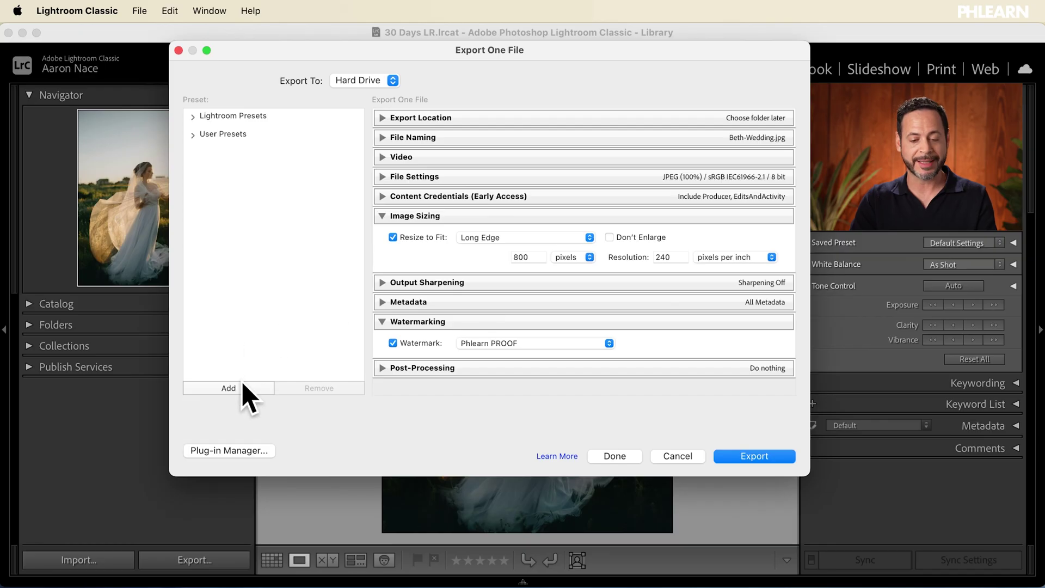
Step: Save the export settings as a new preset named "PHLEARN PROOF" in the User Presets folder
left_click(243, 386)
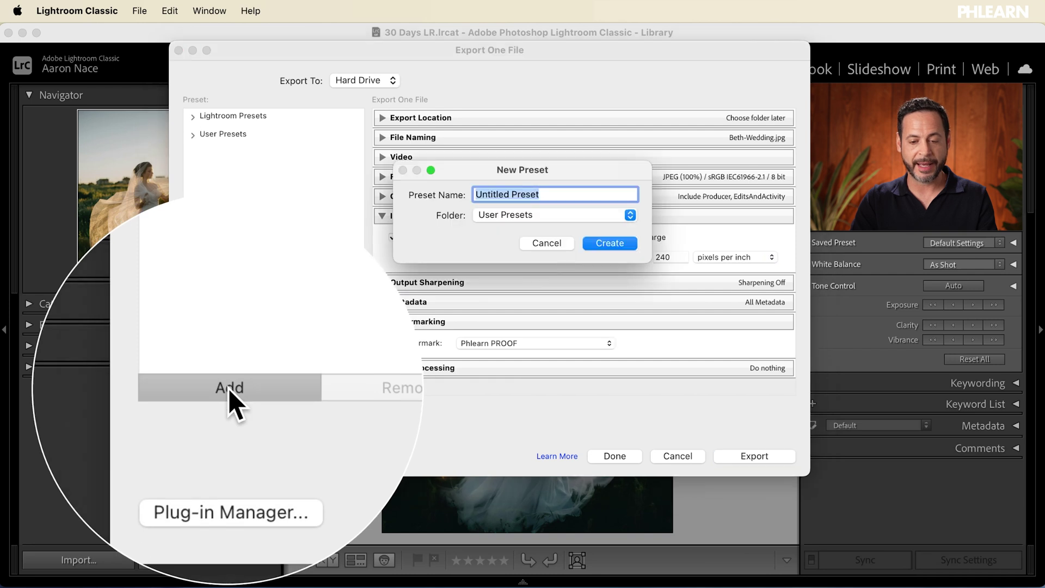
type("PHLEARN PROOF")
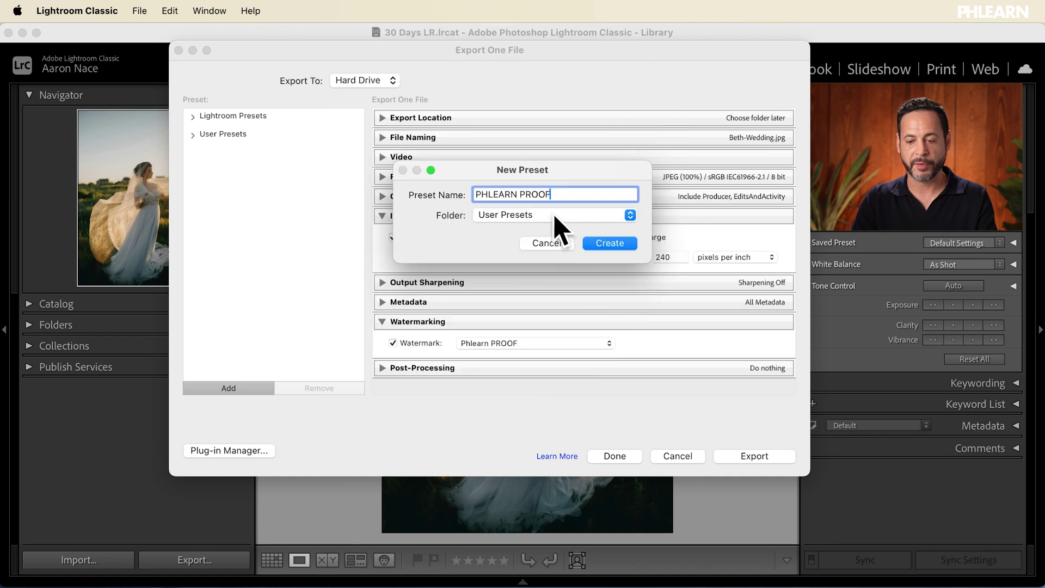
left_click(599, 243)
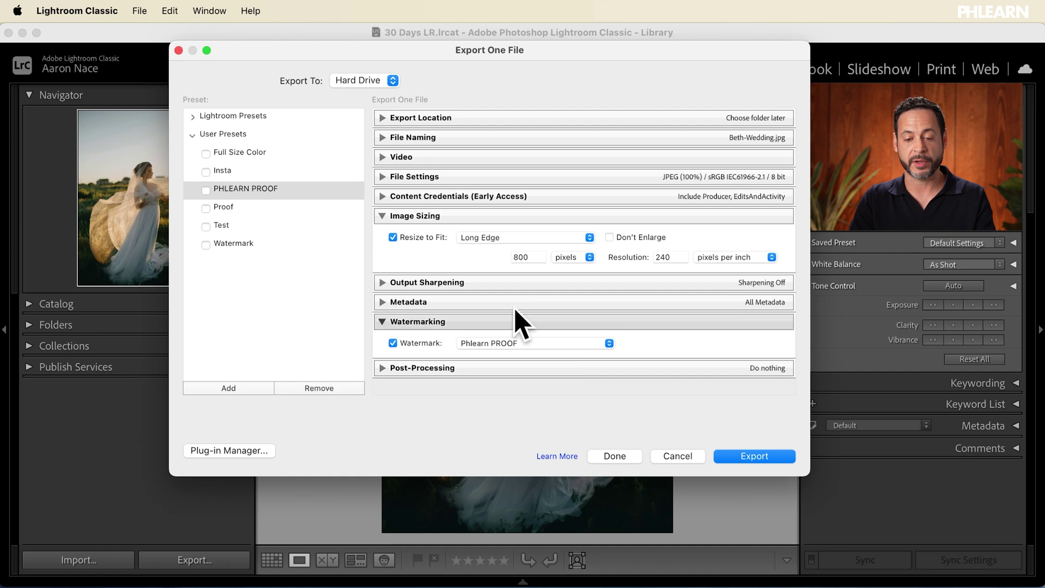
Step: Enable renaming of exported files and build a filename template of the Filename token, a hyphen and the Custom Text token
left_click(382, 138)
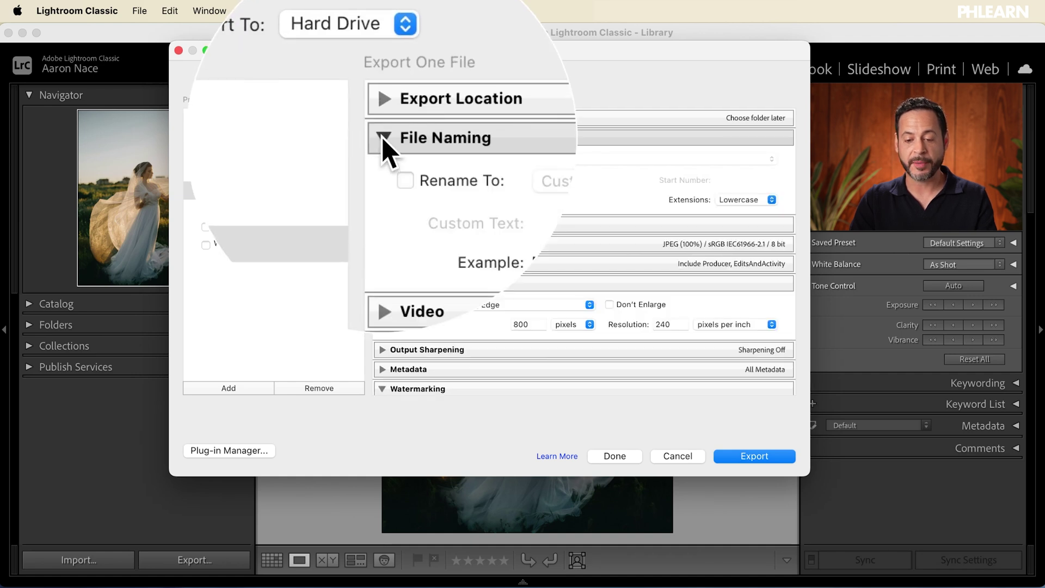
left_click(393, 158)
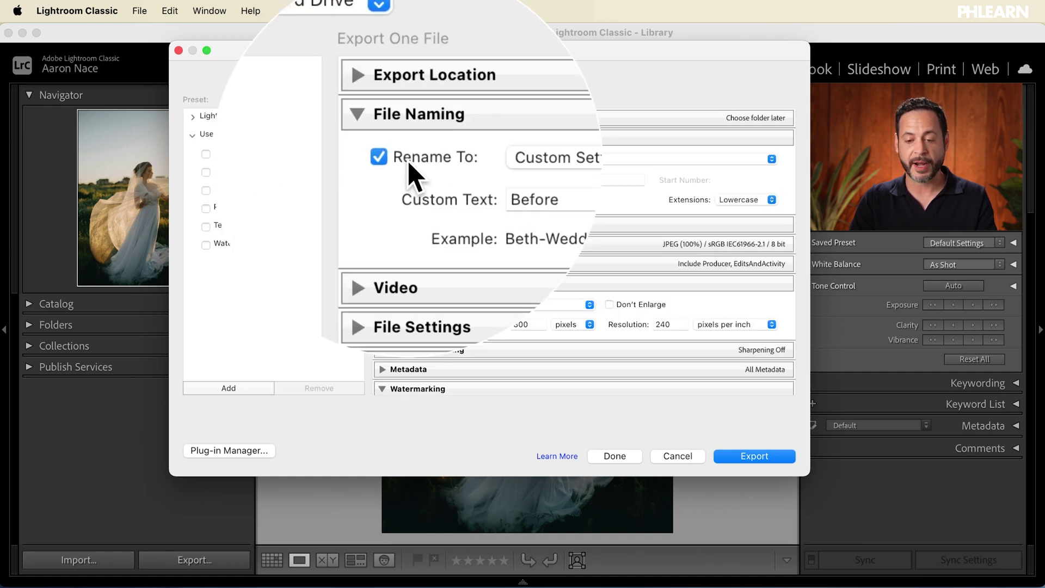
left_click(500, 162)
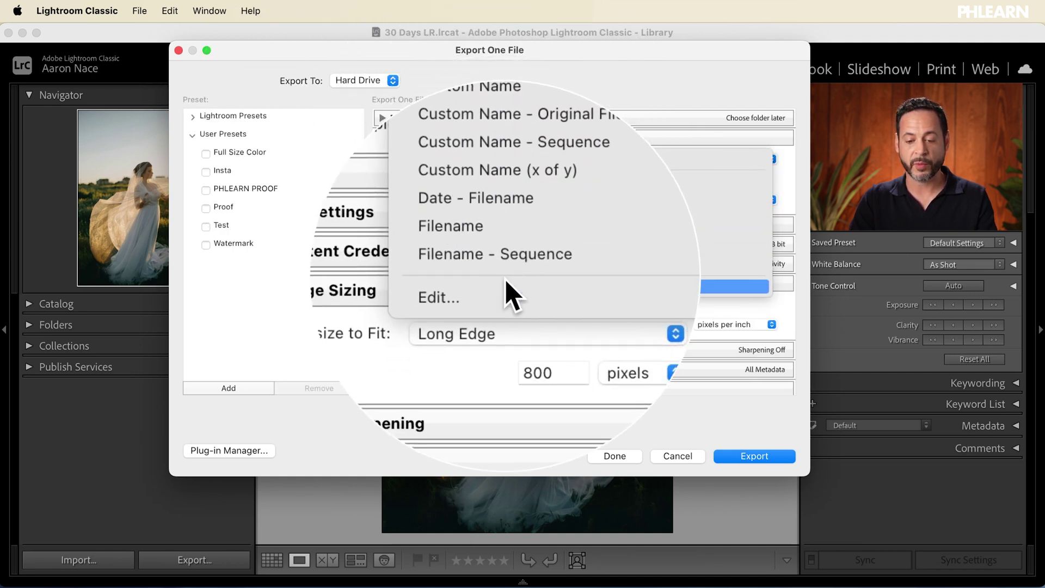
left_click(504, 291)
left_click(529, 158)
key("BackSpace")
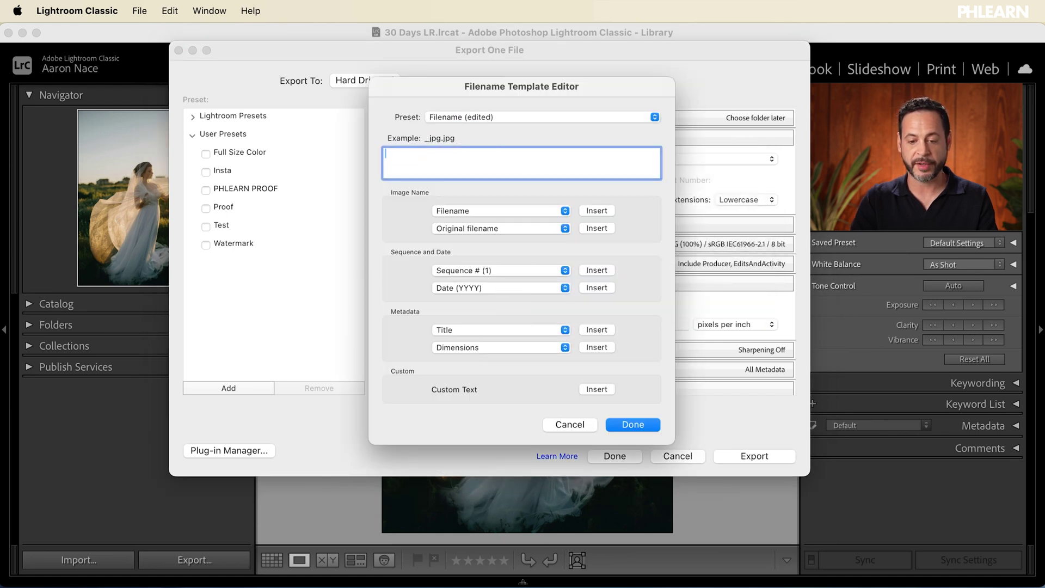
left_click(593, 212)
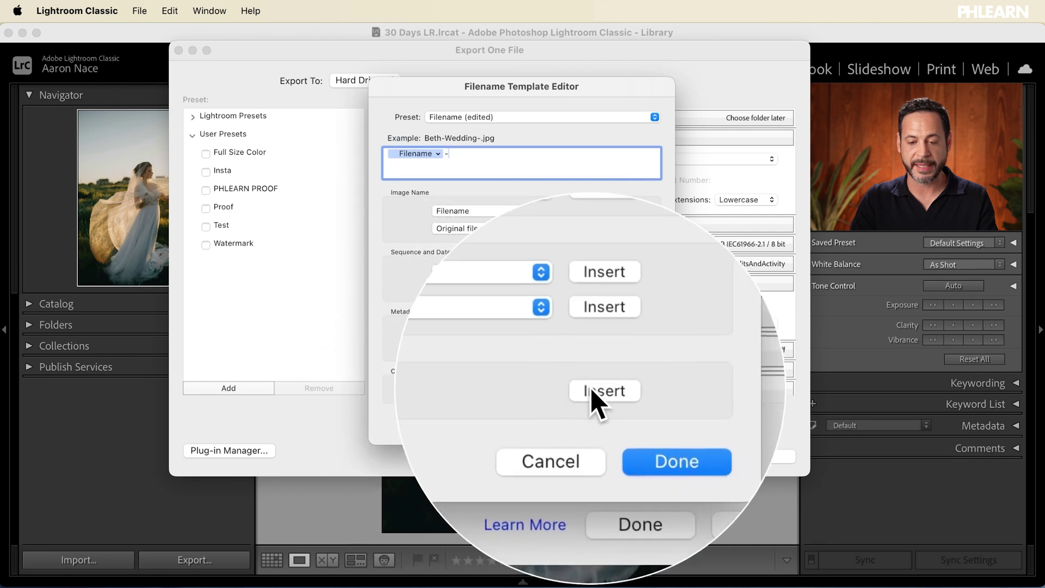
left_click(596, 389)
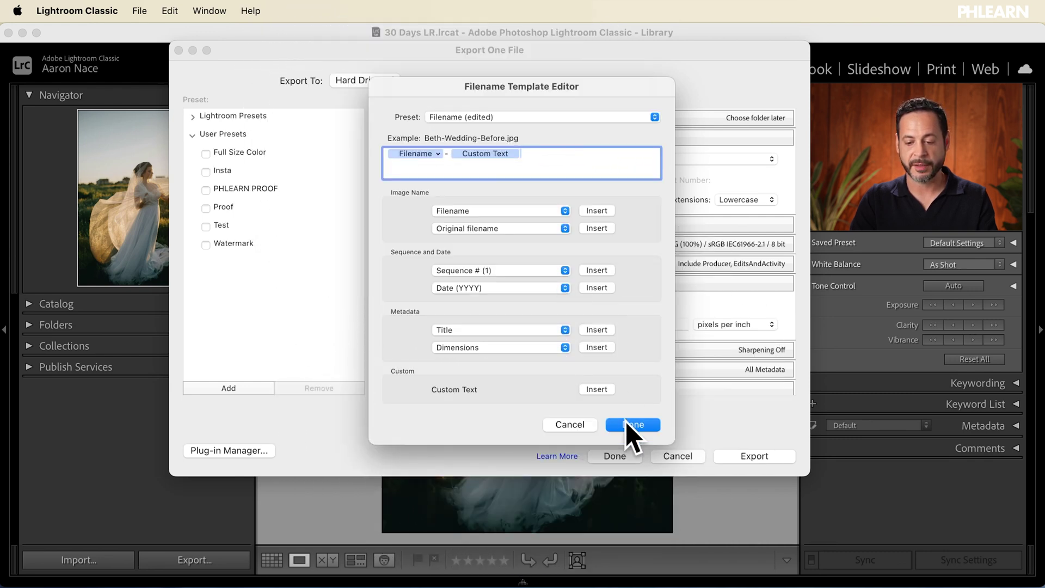
left_click(632, 426)
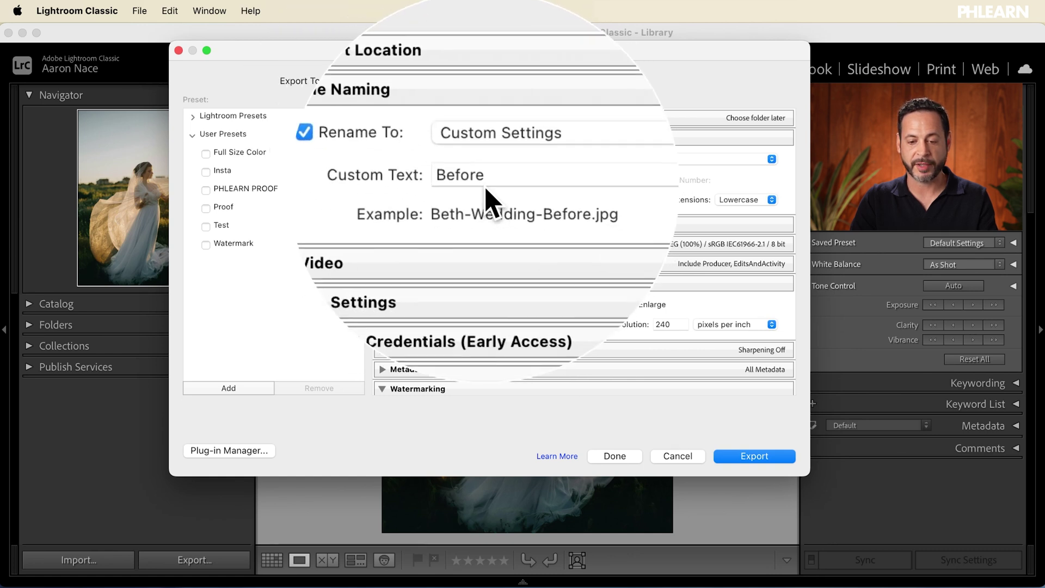
Step: Set the filename's custom text to PROOF and save the export settings as a new user preset named "Phlearn PROOF 02"
double_click(479, 180)
type("PROOF")
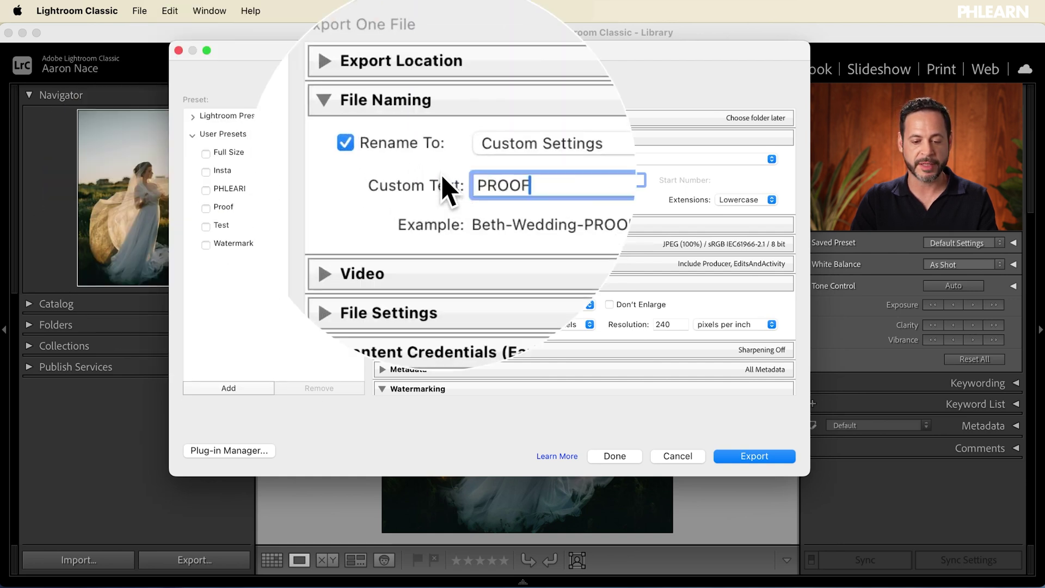
left_click(235, 387)
type("Phlearn PROOF 02")
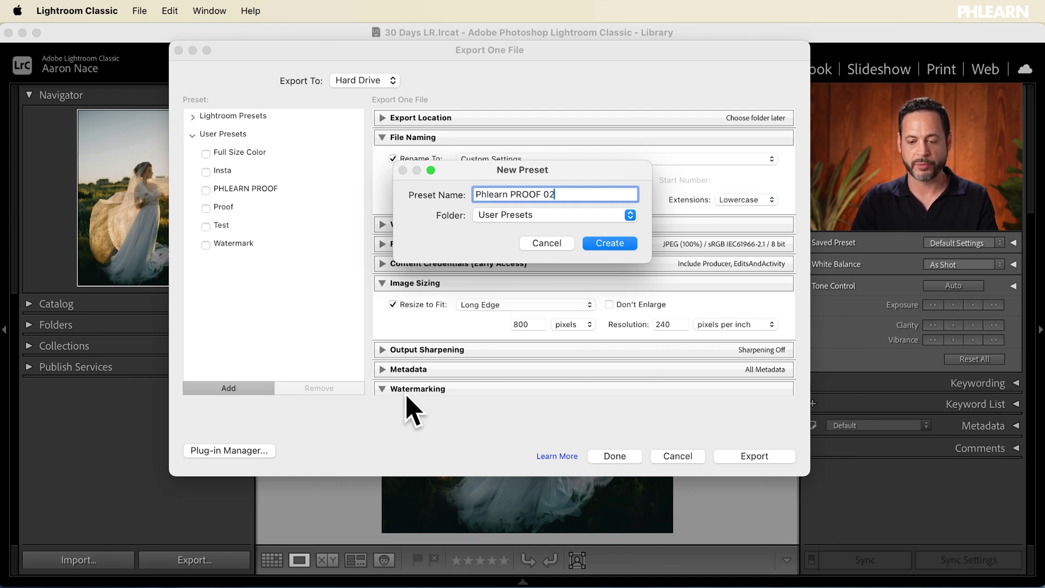
left_click(608, 243)
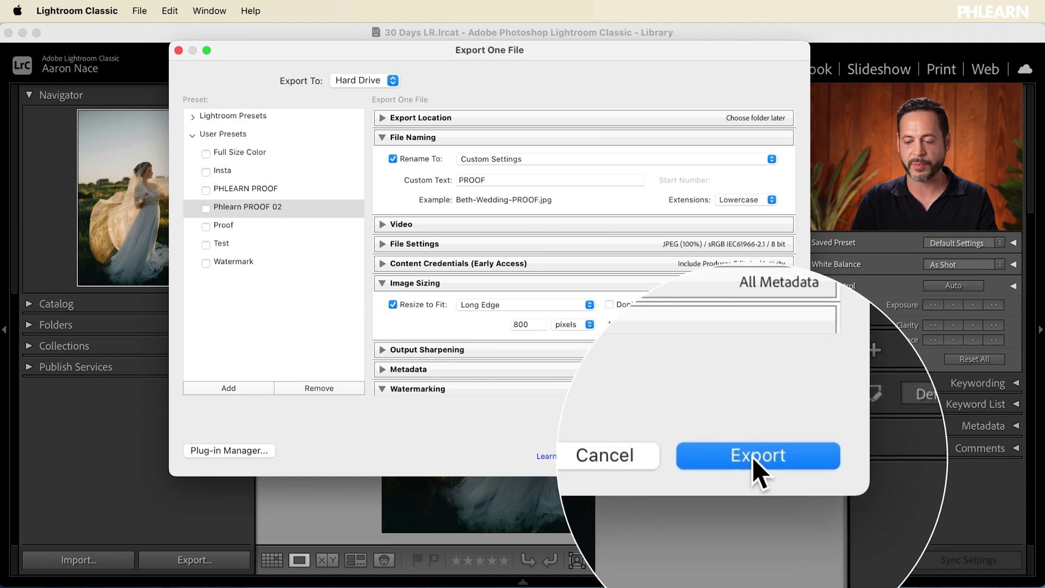
Step: Export the photo into the Day 28 Sample Images folder and preview Beth-Wedding-PROOF.jpg in Finder
left_click(751, 457)
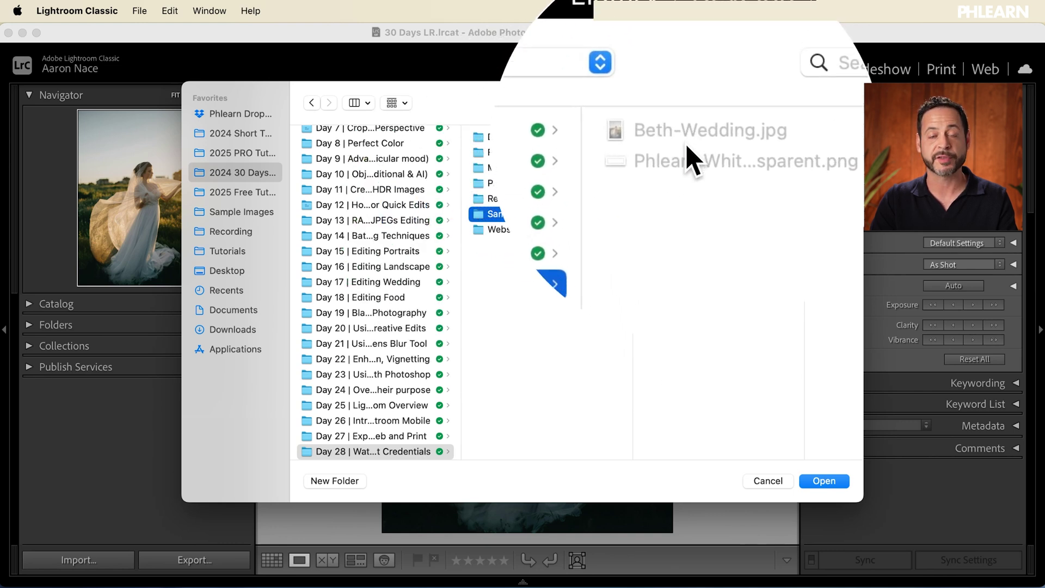
left_click(825, 481)
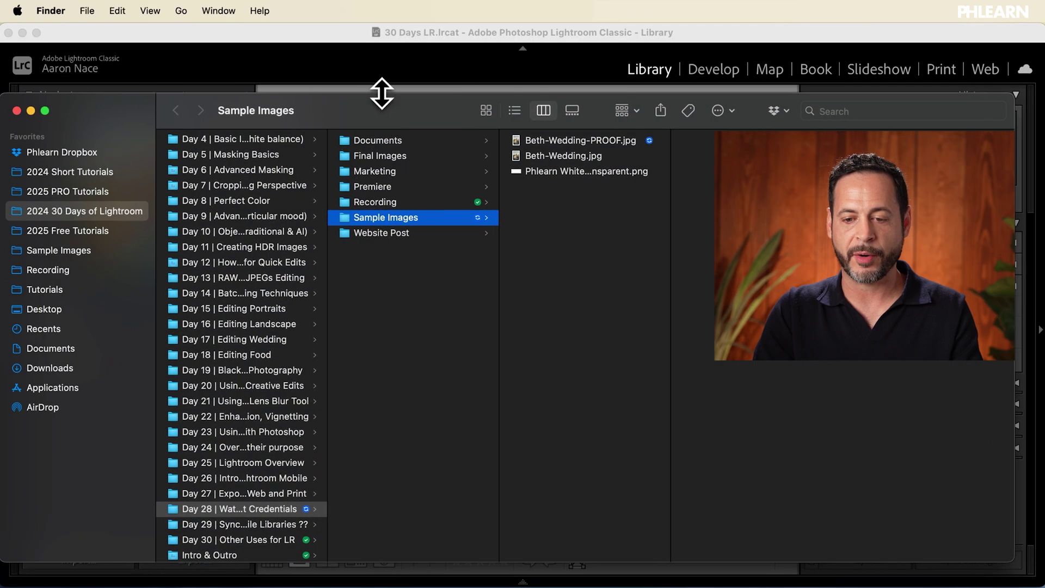
left_click(580, 140)
key("space")
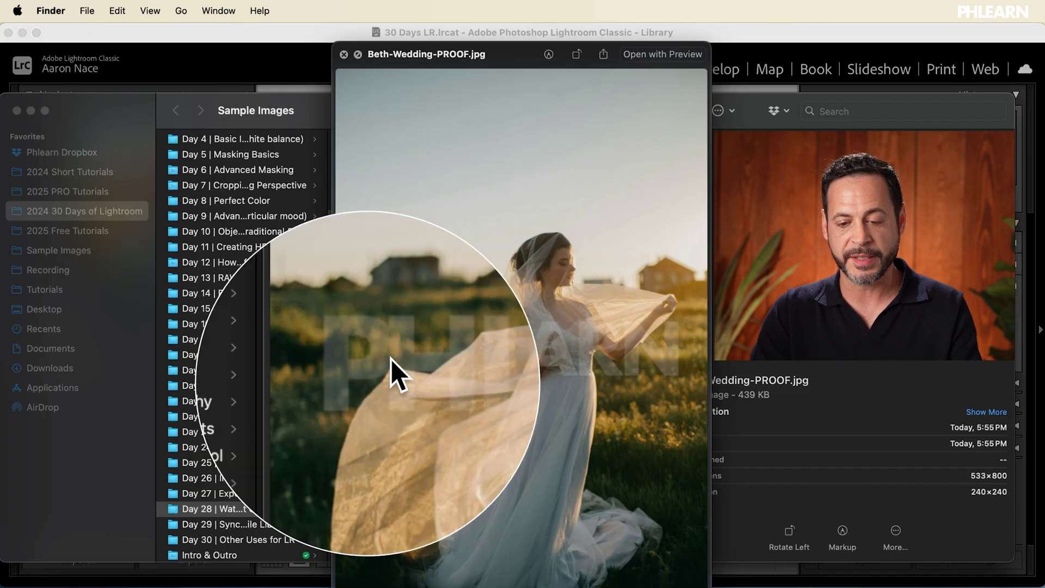
key("space")
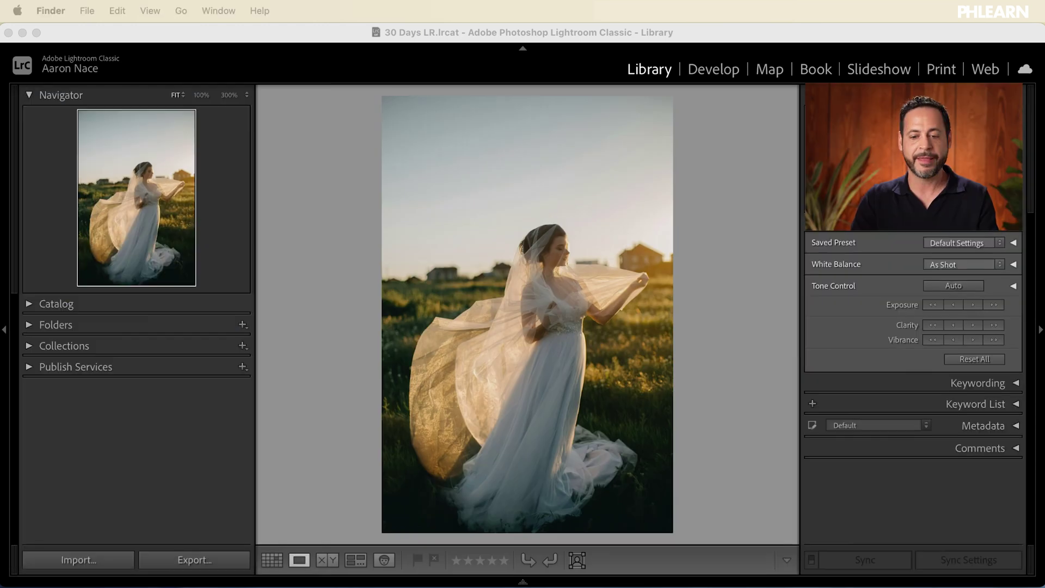
Step: Return to Lightroom Classic, reopen the export settings, change the filename's custom text to Final, and turn off resizing and the watermark
left_click(315, 40)
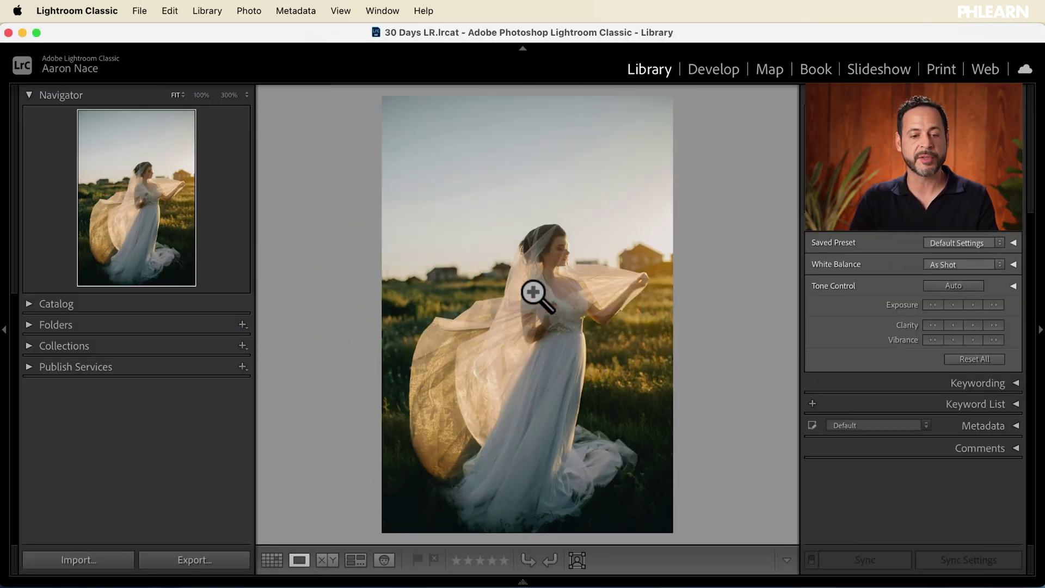
left_click(139, 11)
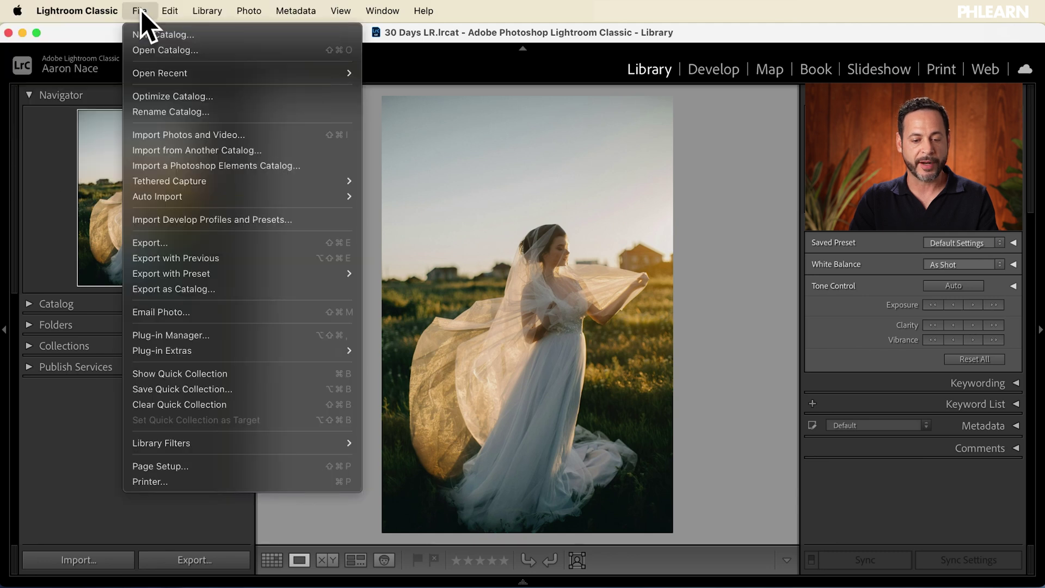
left_click(168, 243)
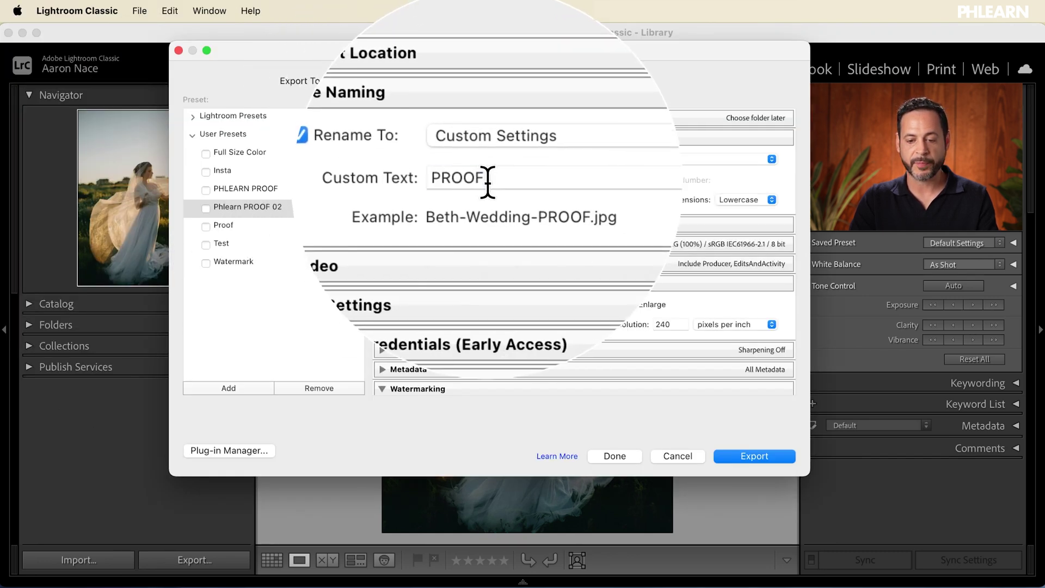
double_click(479, 180)
type("Fin")
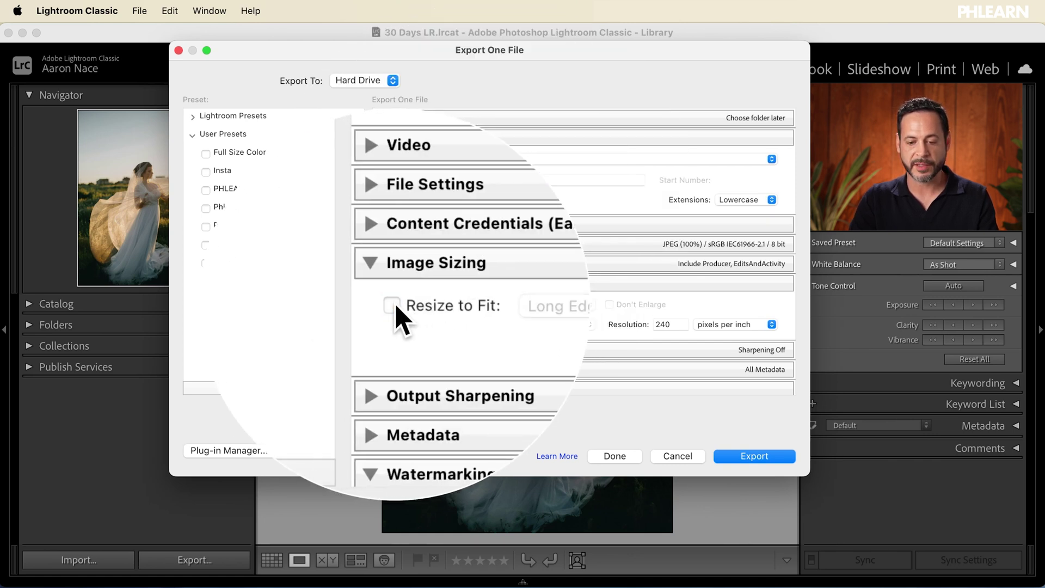
left_click(388, 286)
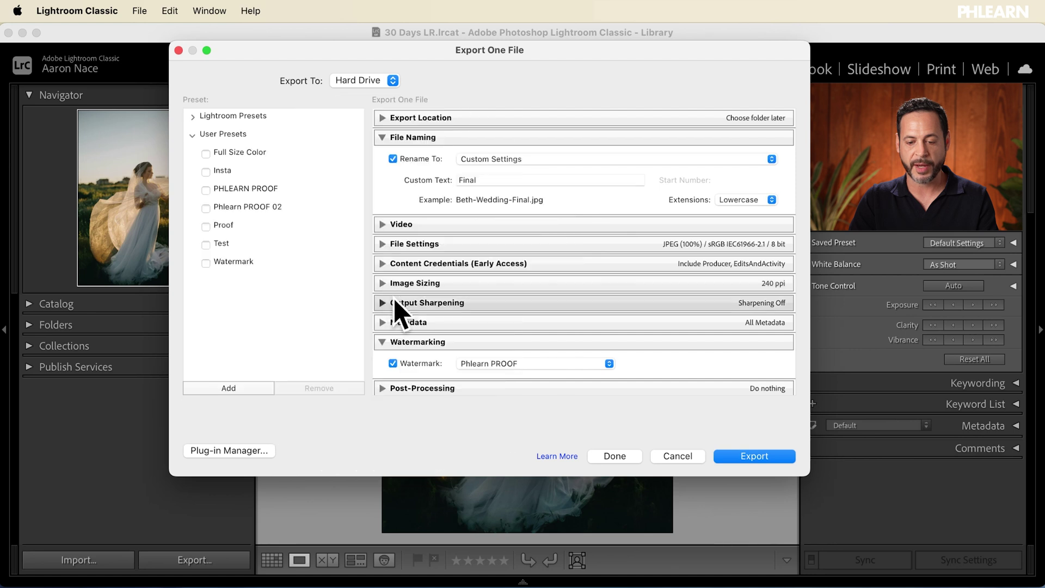
left_click(384, 342)
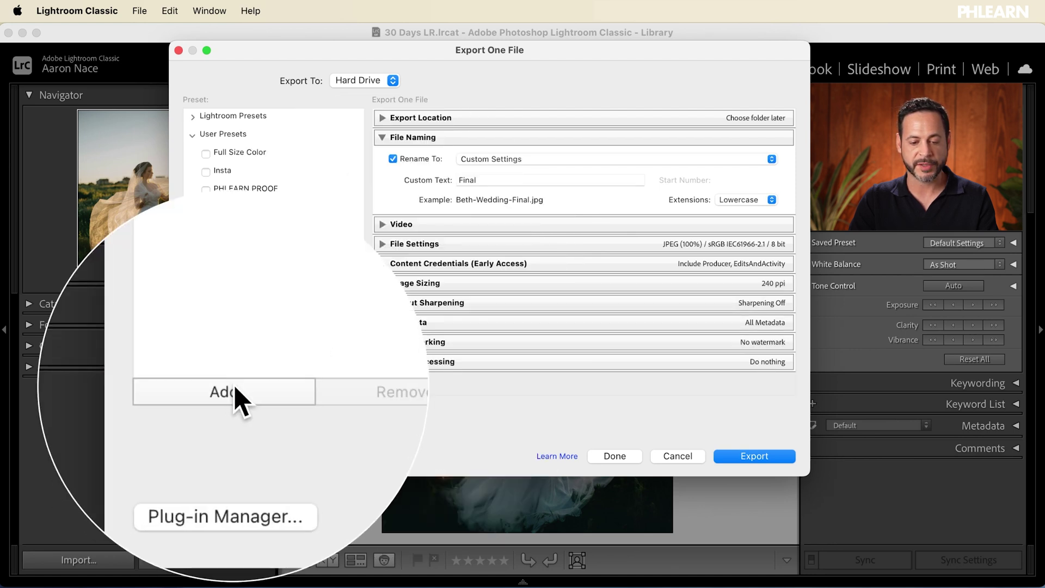
Step: Save the export settings as a new user preset named "PHLEARN Final" and export the photo into the Sample Images folder
left_click(233, 388)
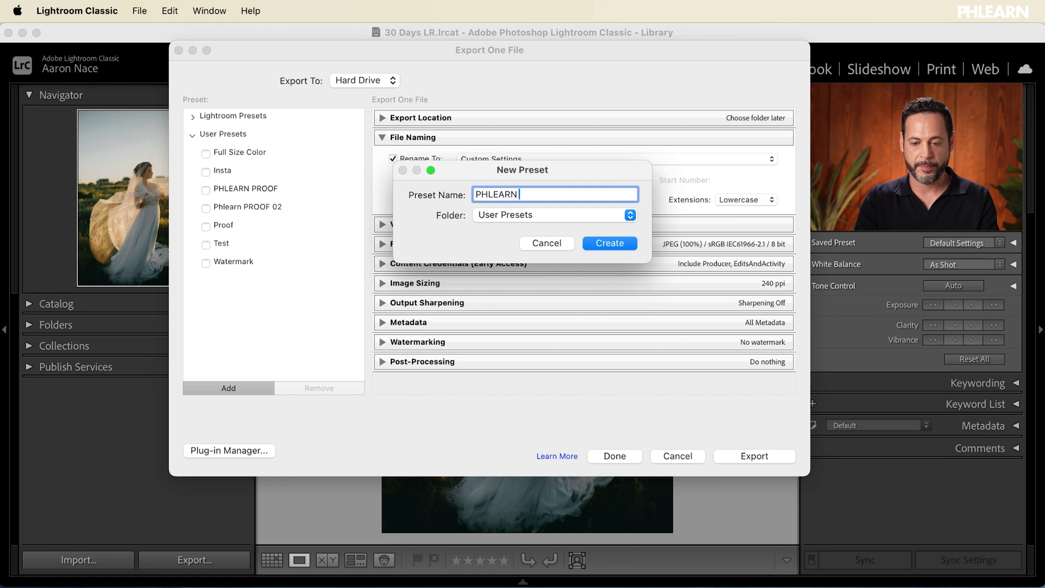
left_click(610, 244)
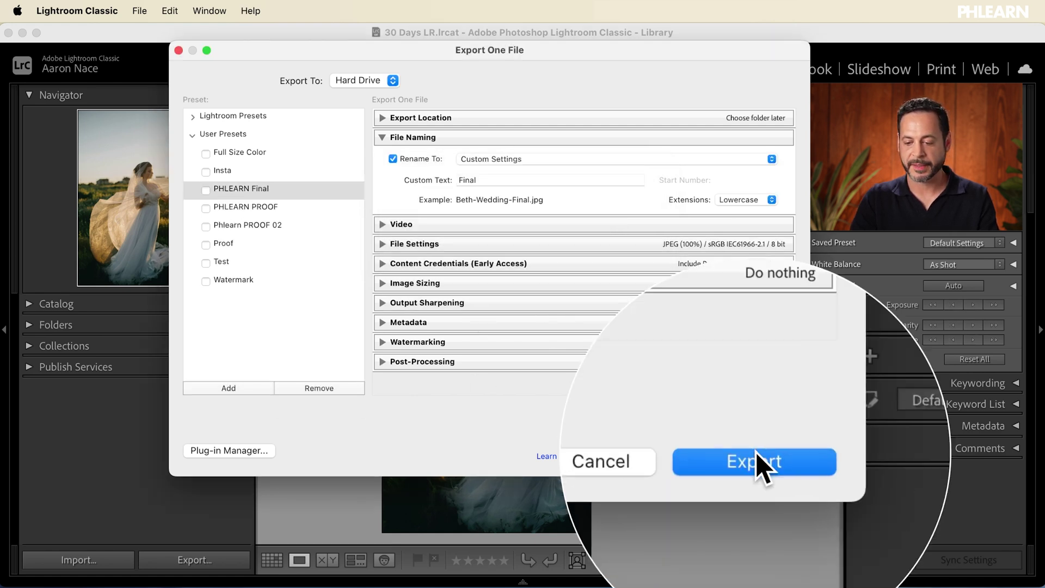
left_click(776, 456)
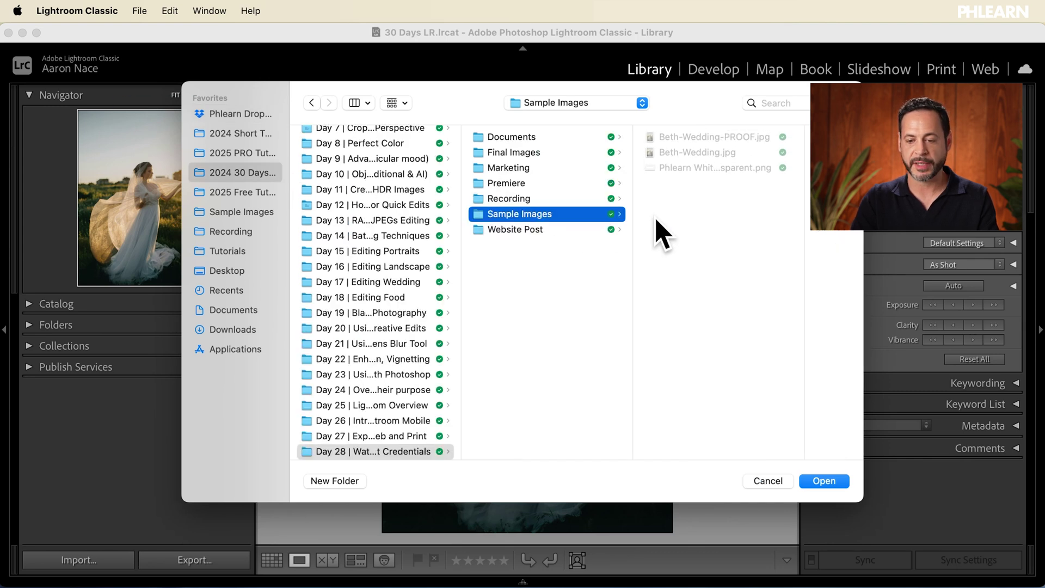
left_click(824, 481)
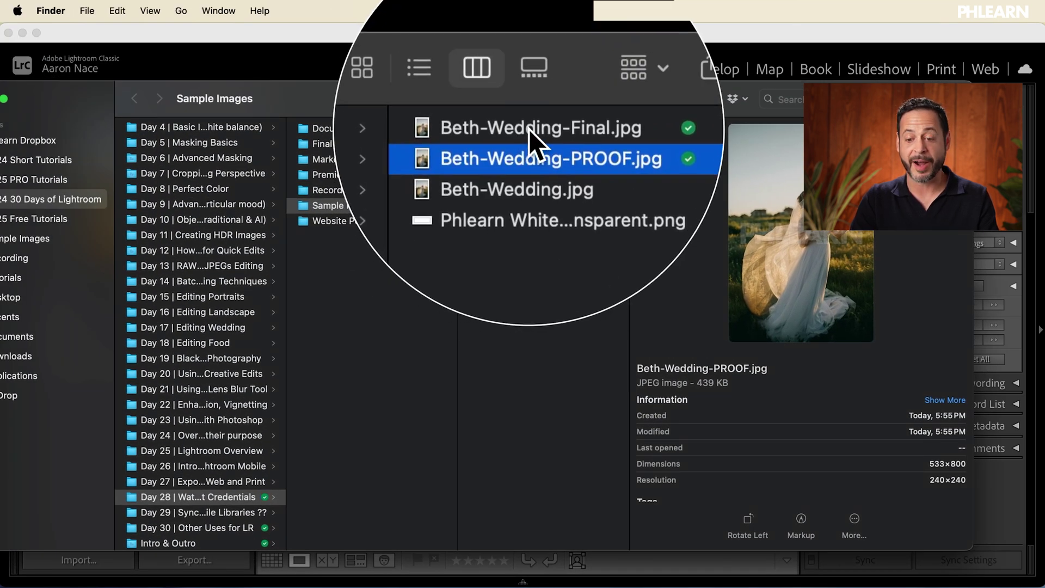
Step: Compare the file details of Beth-Wedding-Final.jpg and Beth-Wedding-PROOF.jpg in Finder, and preview the final image
left_click(528, 129)
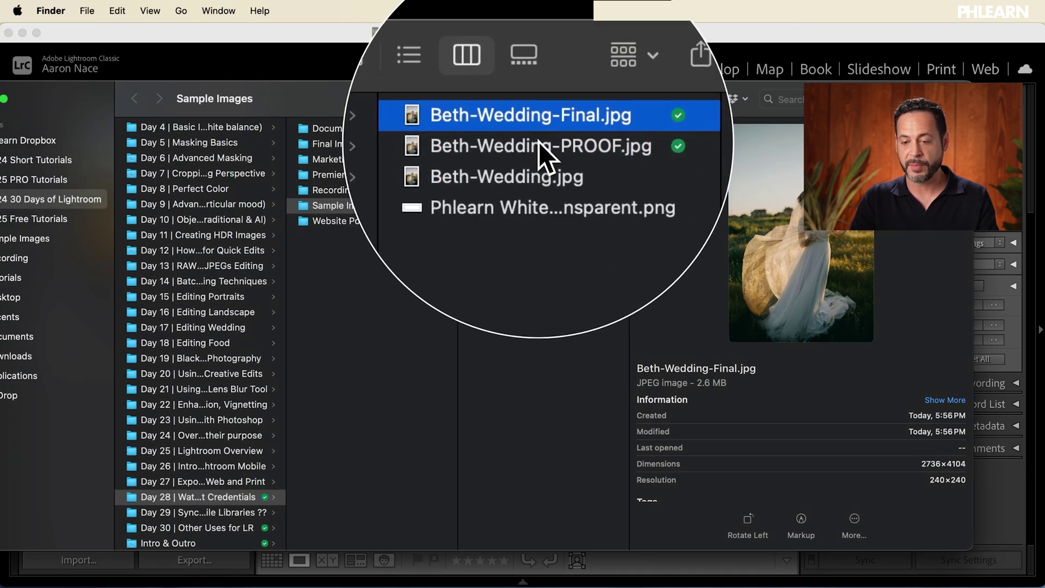
left_click(536, 144)
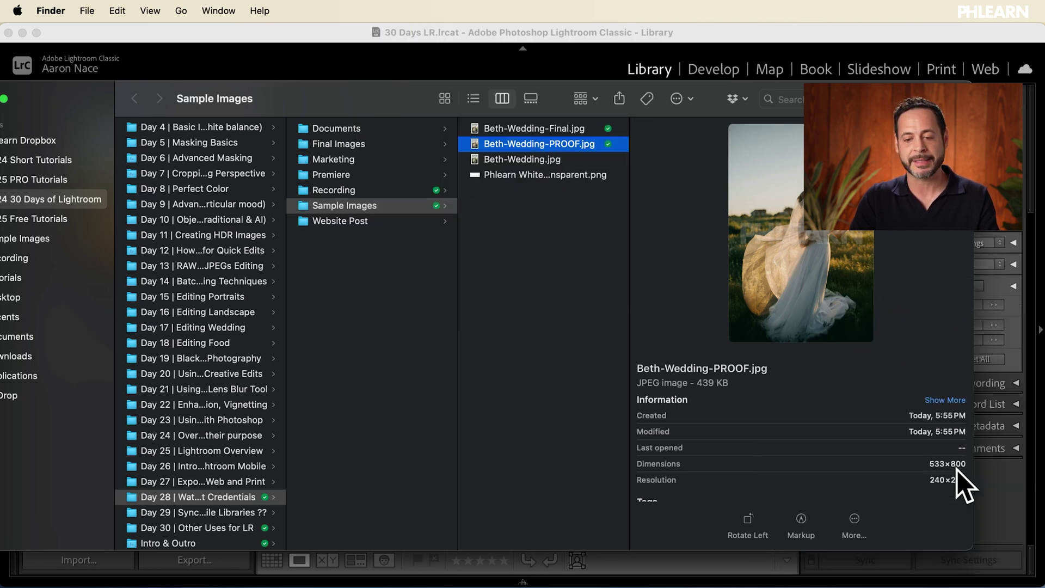
left_click(556, 129)
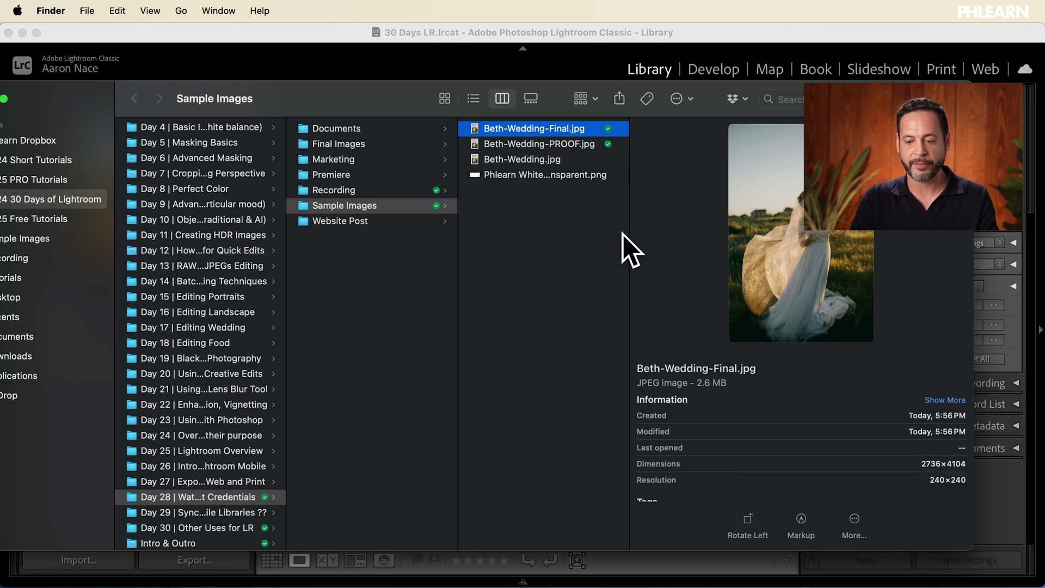
key("space")
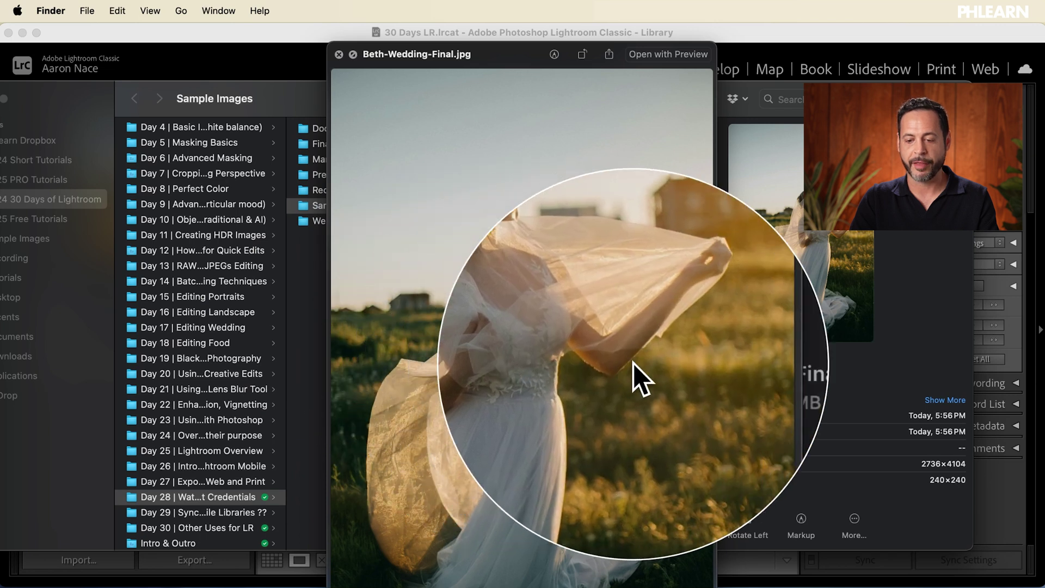
key("space")
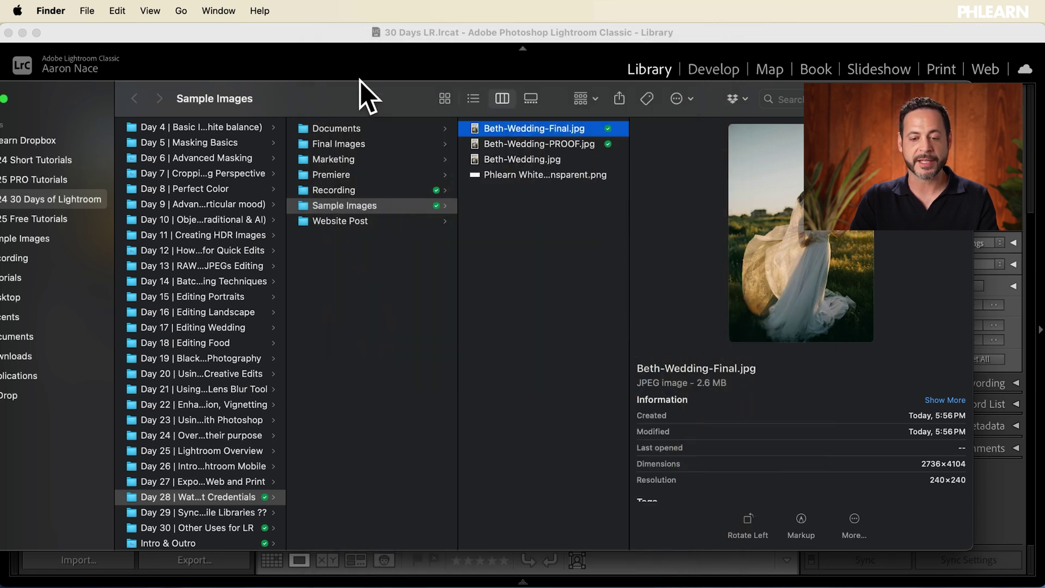